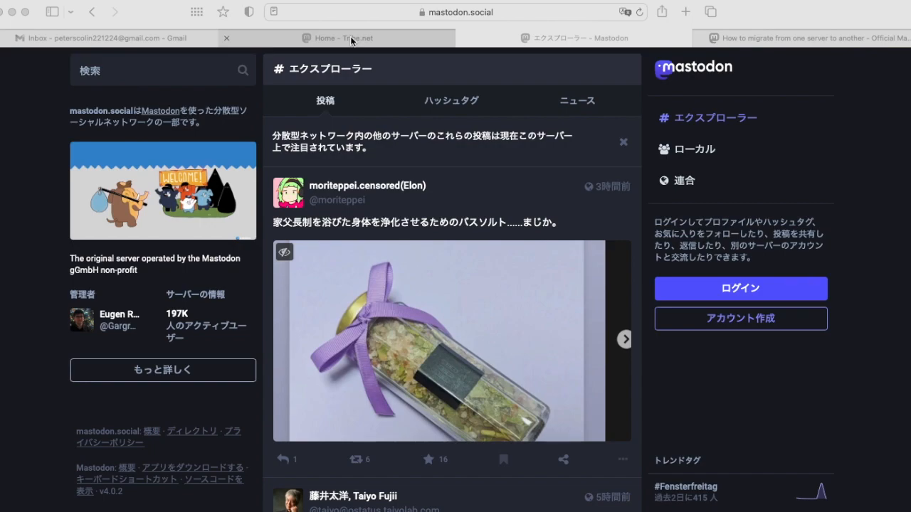
Switch to the 'Home - Tribe.net' tab to show the tribe.net home timeline
click(351, 41)
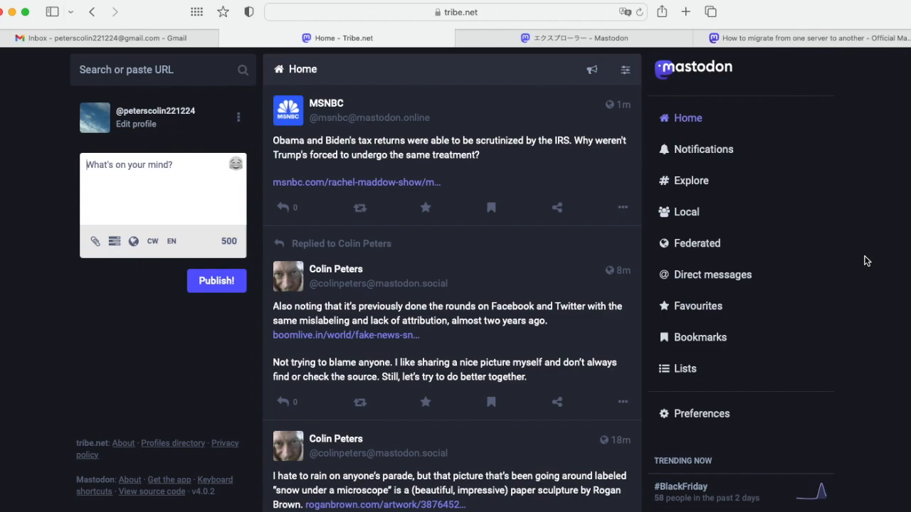
Review the tribe.net profile's Following, Followers and notifications, ending on the profile (2 posts, 3 following)
click(96, 119)
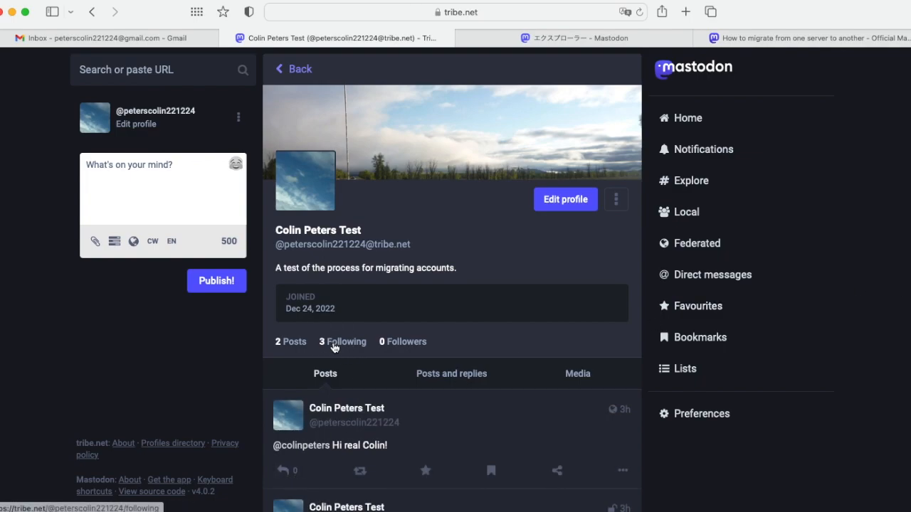
click(333, 348)
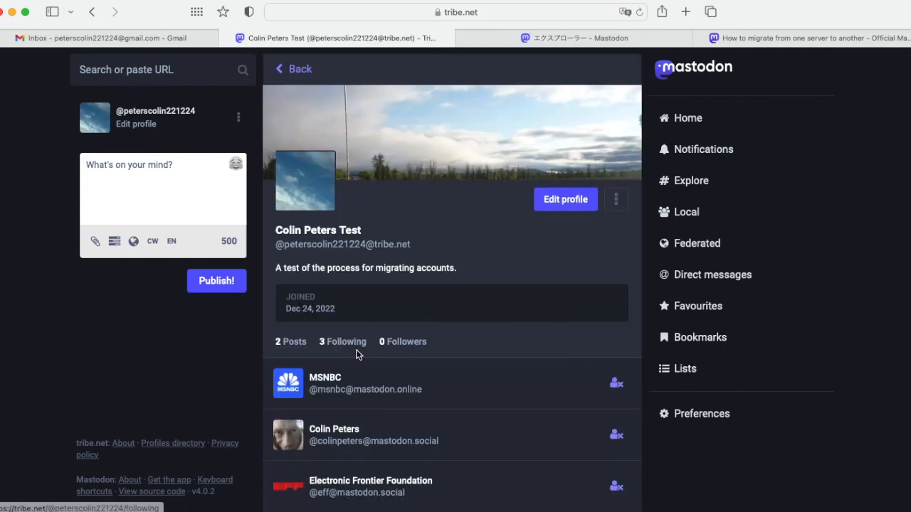
click(404, 343)
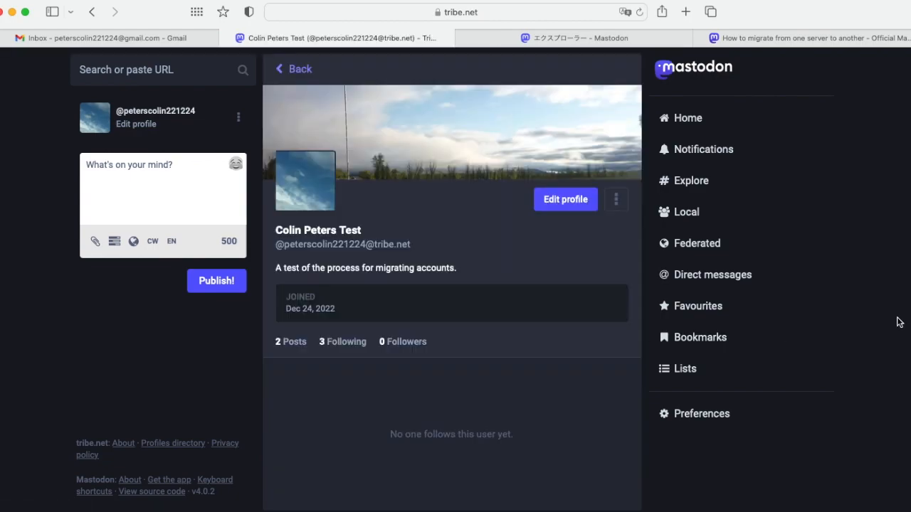
click(700, 150)
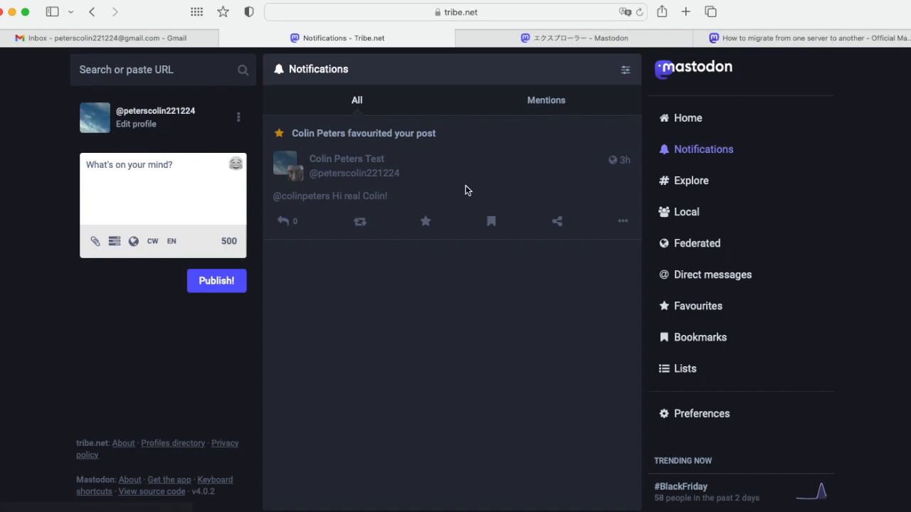
click(155, 119)
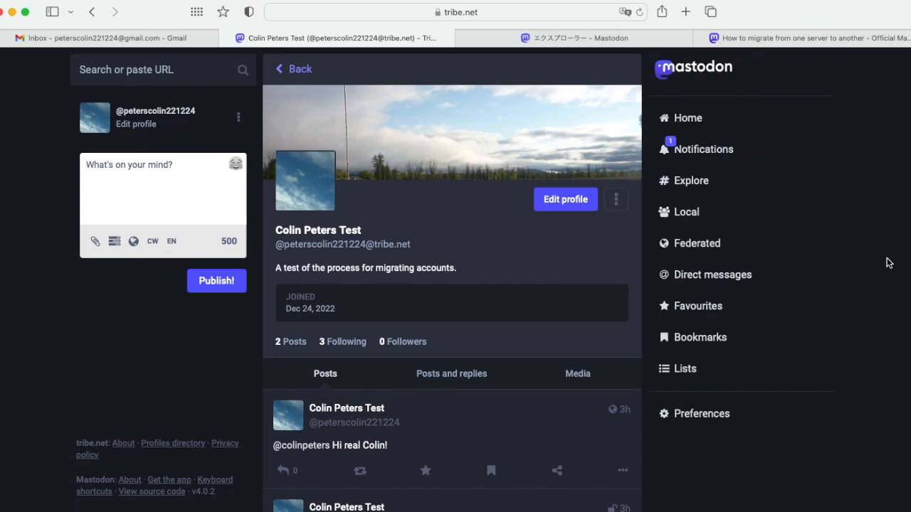
Check notifications and the tribe.net profile's Followers list, which now shows 1 follower
click(702, 149)
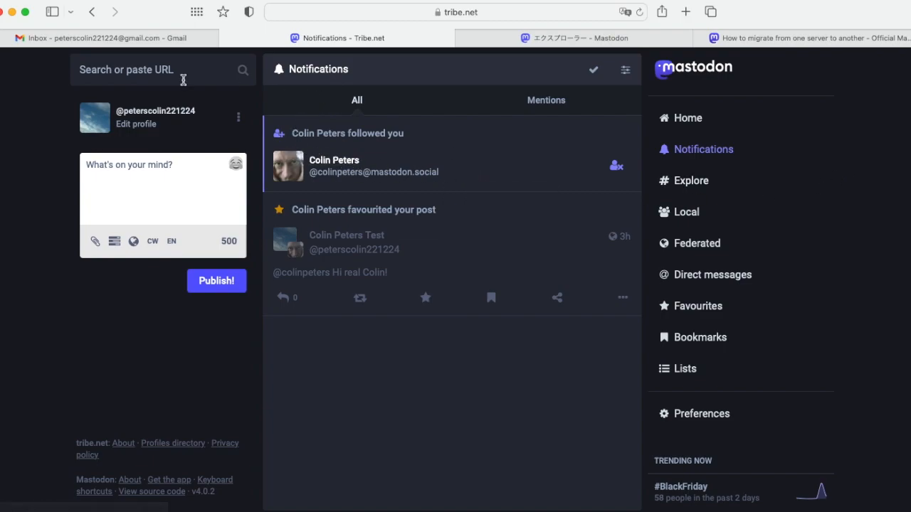
click(98, 124)
click(407, 344)
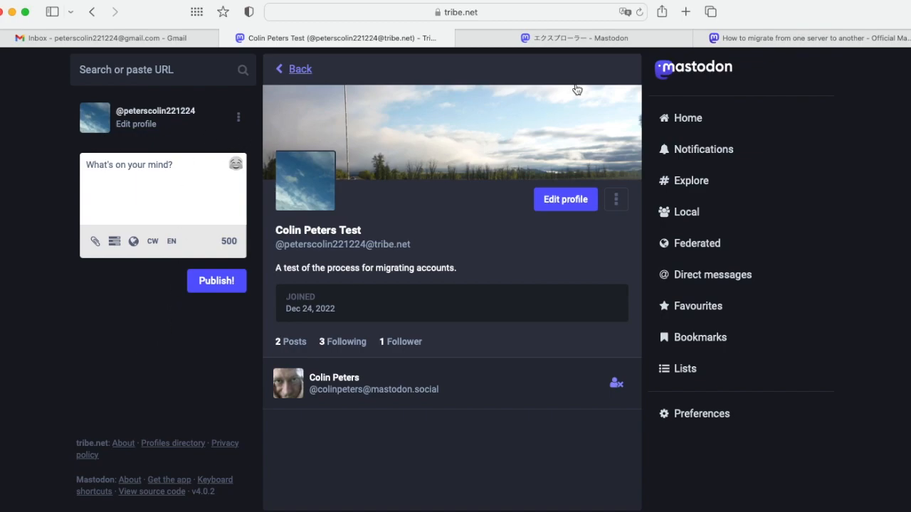
Return to the mastodon.social Explore page tab (エクスプローラー - Mastodon)
mouse_move(597, 40)
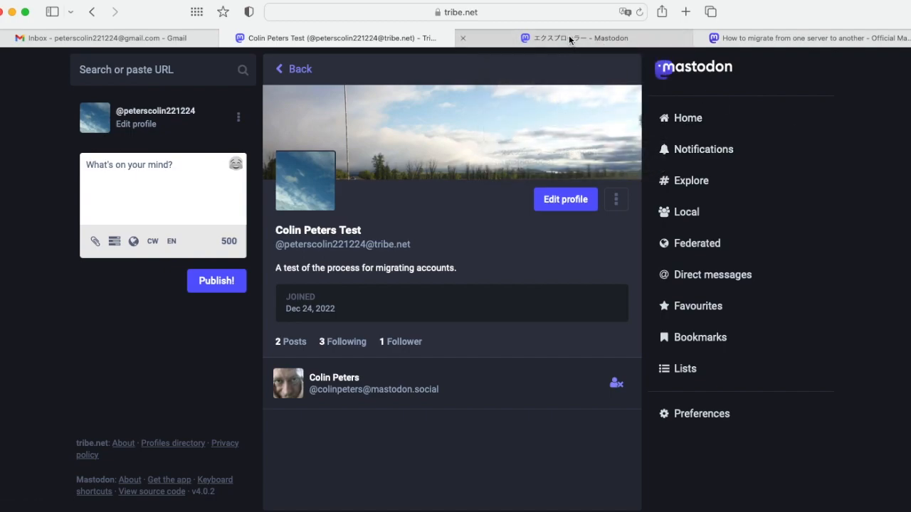
mouse_move(569, 37)
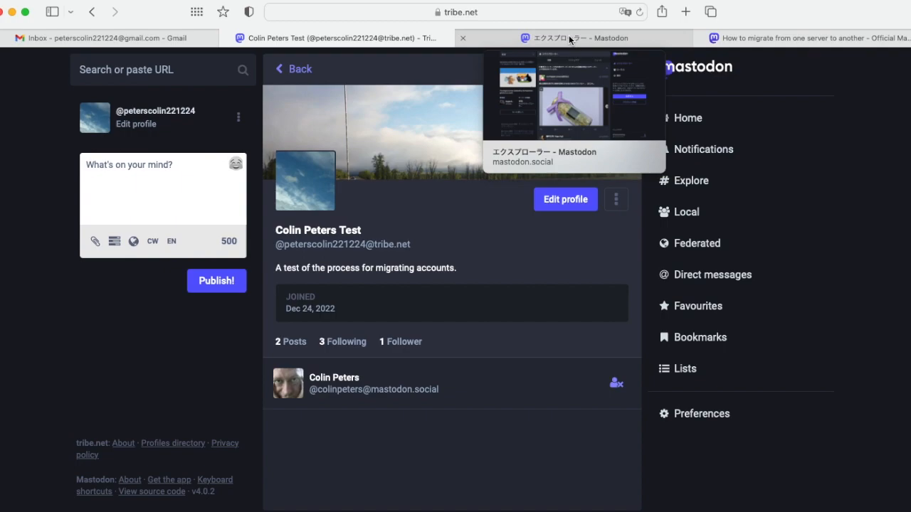
click(569, 39)
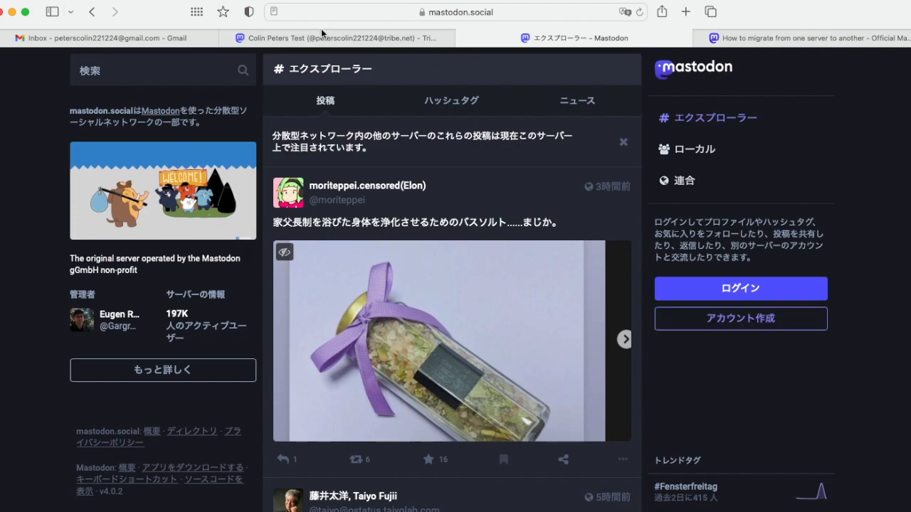
Pick graphics.social from the joinmastodon server directory via アカウント作成 and 別のサーバーを探す
click(739, 321)
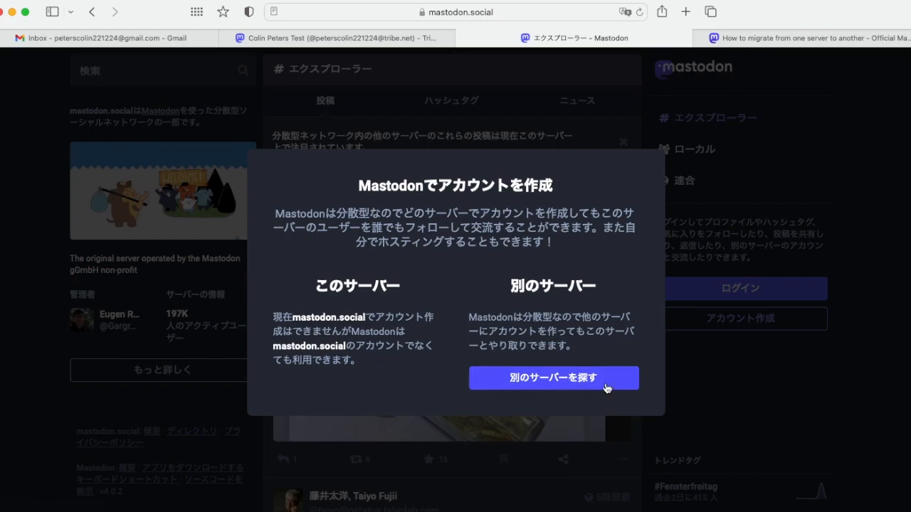
click(552, 384)
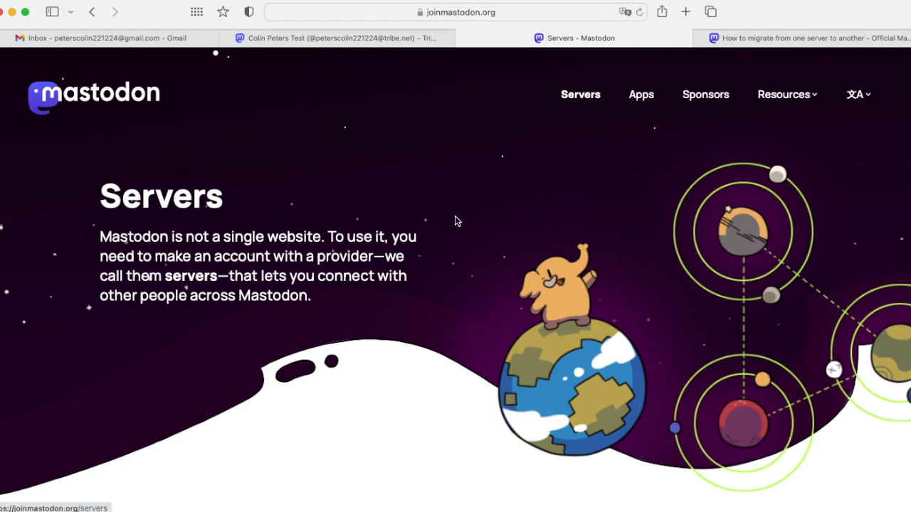
scroll(454, 219, down, 10)
scroll(455, 216, down, 3)
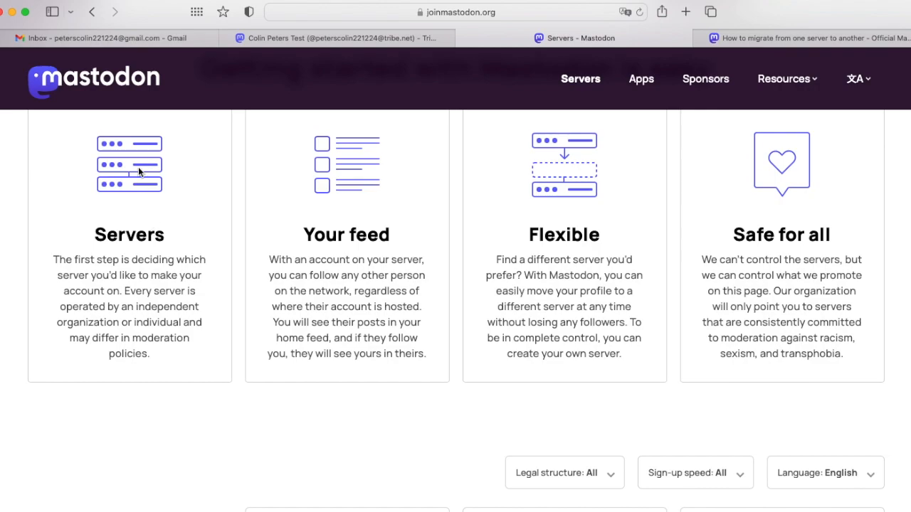
scroll(258, 246, down, 10)
scroll(258, 246, down, 10)
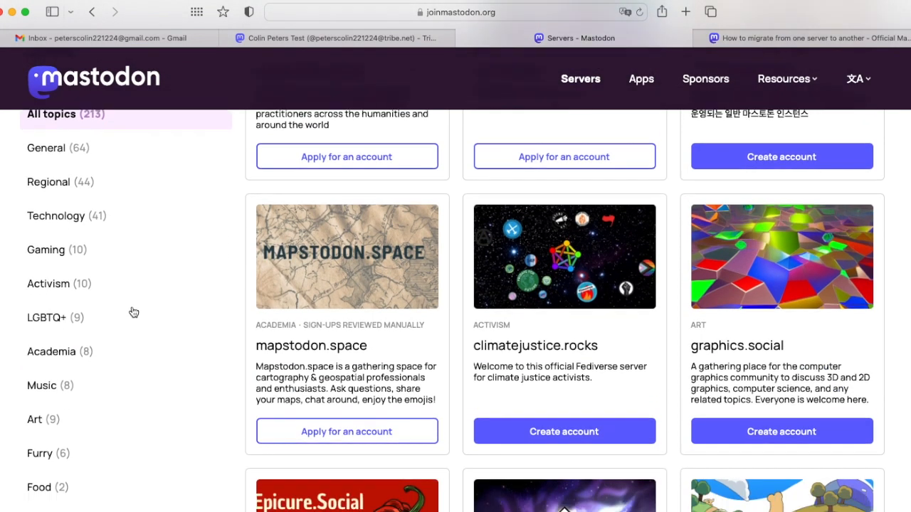
click(791, 422)
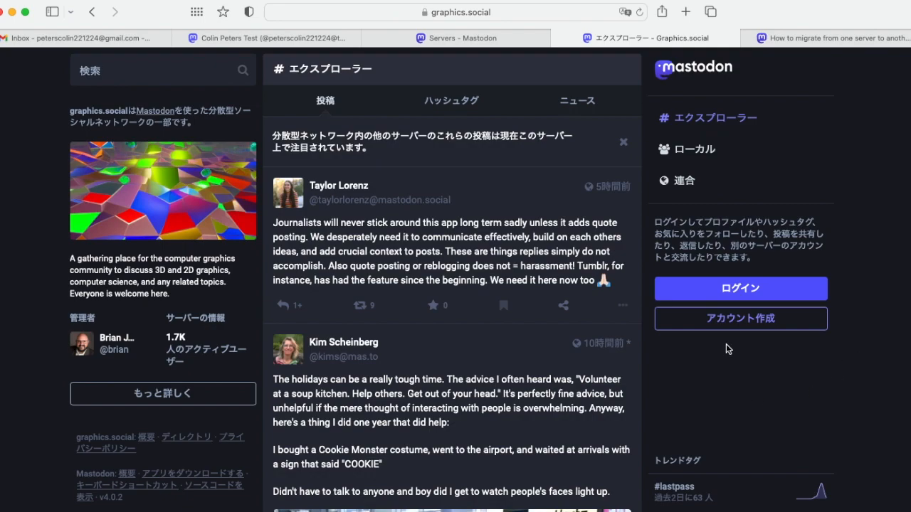
Start registration on graphics.social and accept its server rules
click(742, 320)
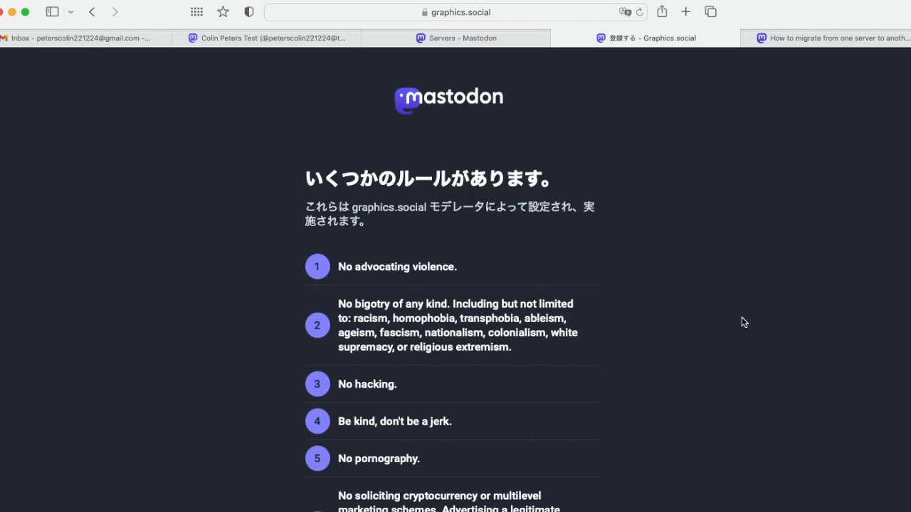
scroll(616, 361, down, 3)
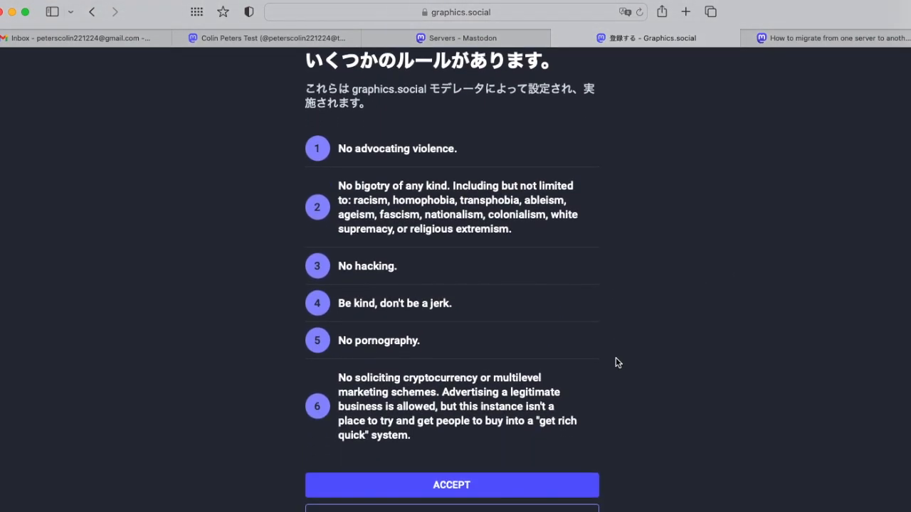
scroll(616, 362, down, 3)
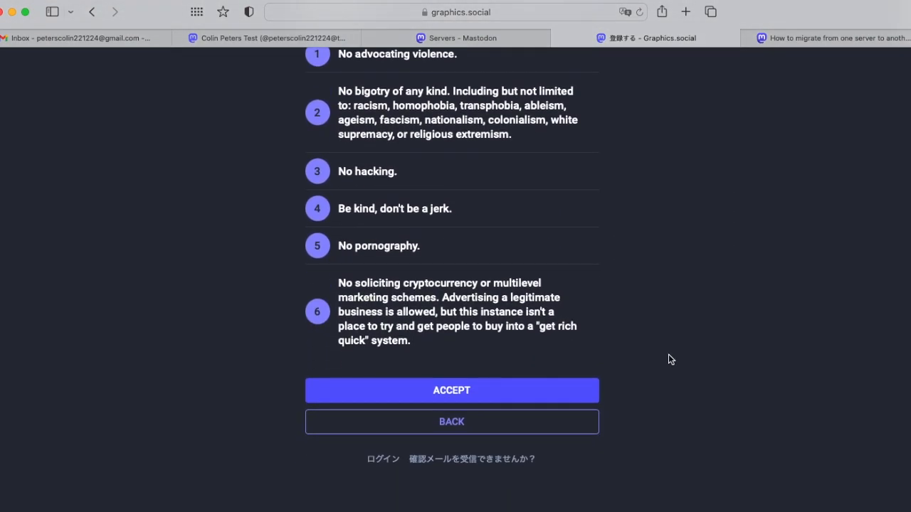
scroll(668, 354, up, 1)
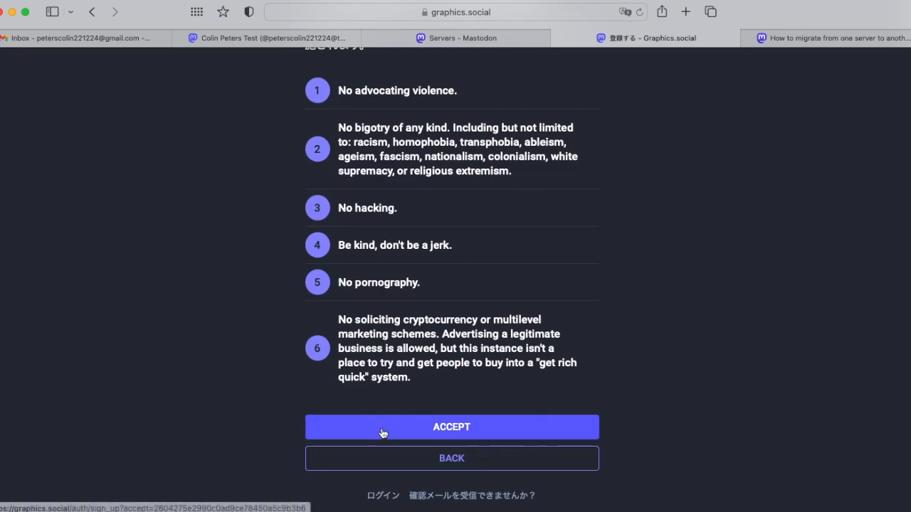
click(454, 428)
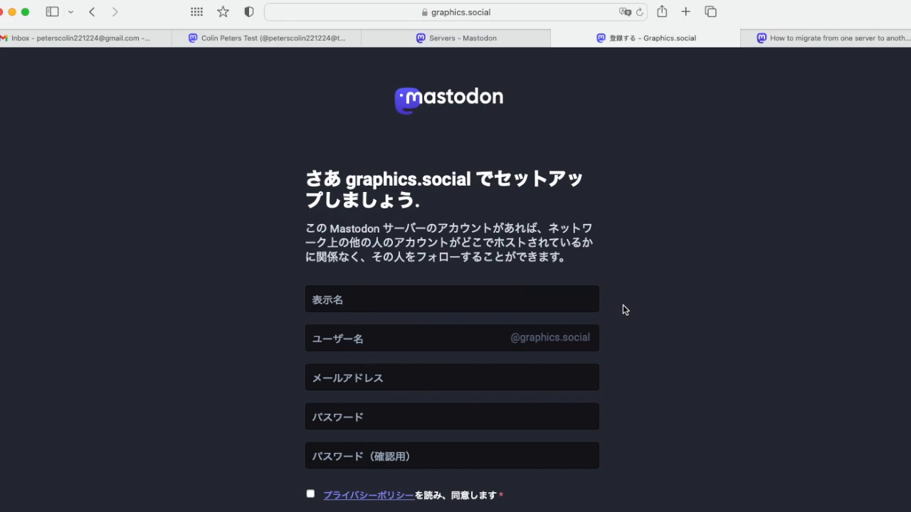
Enter the user's full name as the display name, then go back to the tribe.net profile tab
click(410, 297)
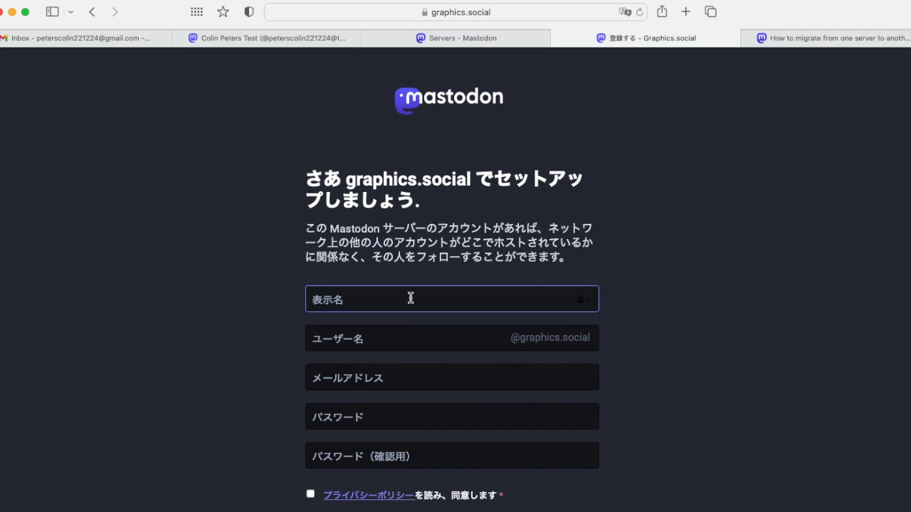
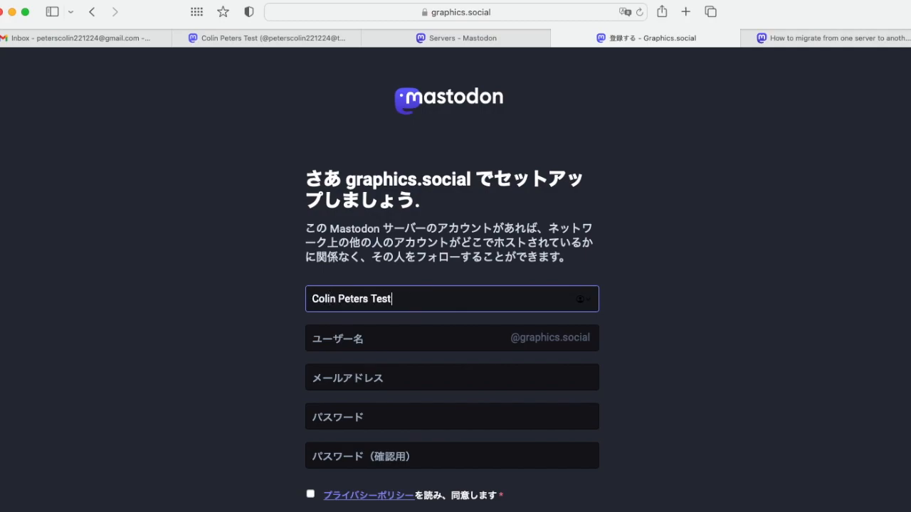
click(403, 340)
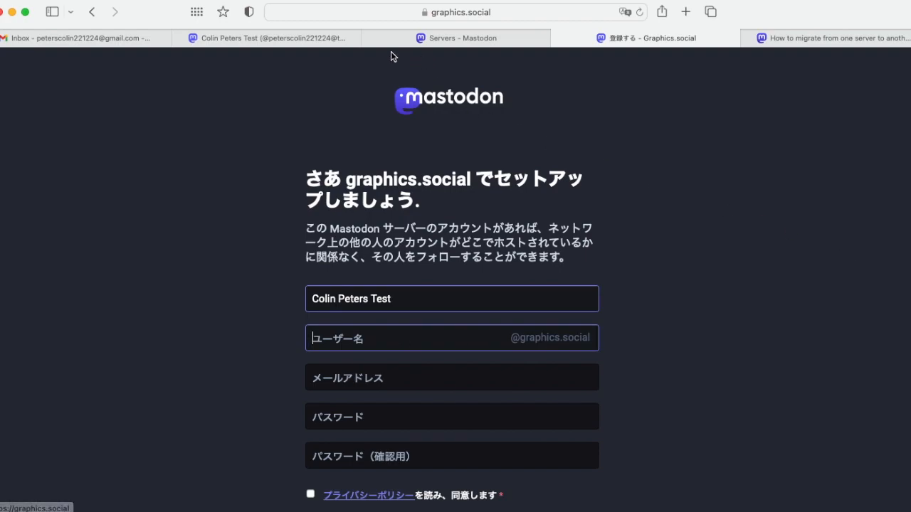
click(262, 41)
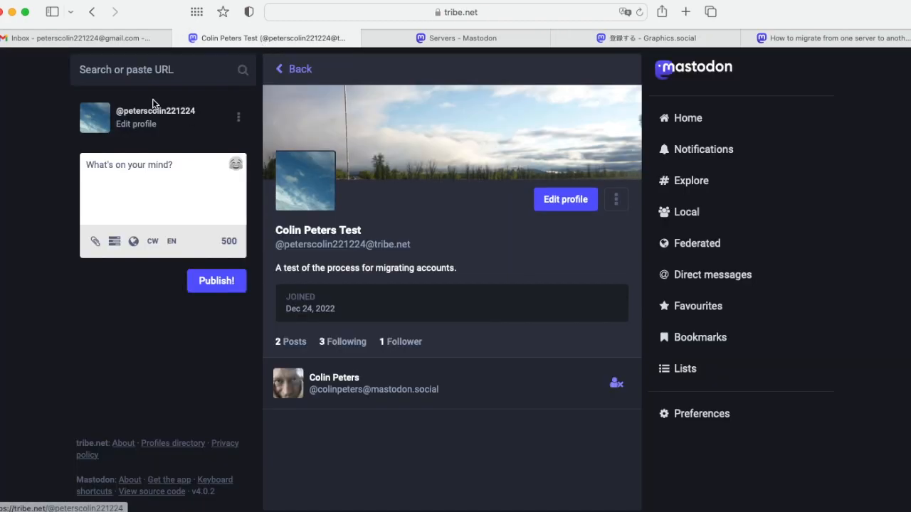
Copy the username from the tribe.net profile handle and return to the graphics.social sign-up form
mouse_move(194, 112)
mouse_down()
mouse_move(136, 112)
mouse_move(205, 121)
mouse_up()
click(104, 116)
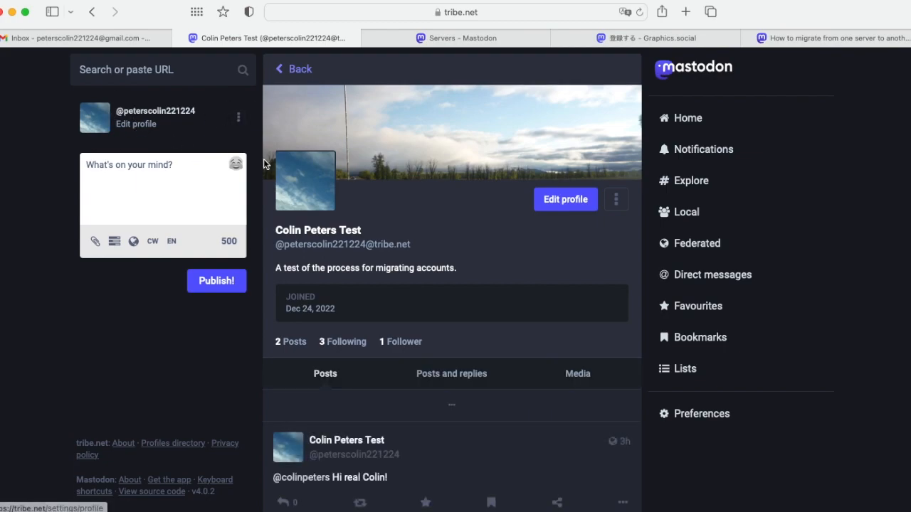
drag(285, 244, 367, 244)
key(super+c)
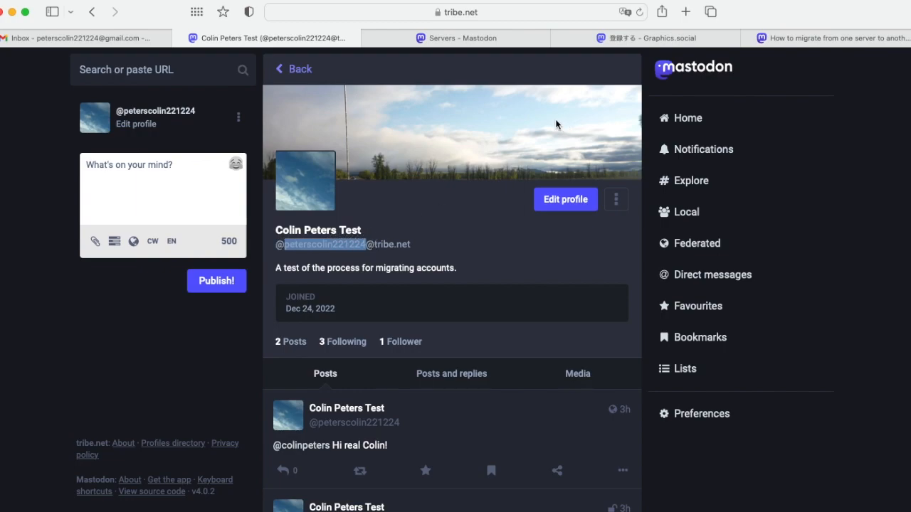
click(686, 42)
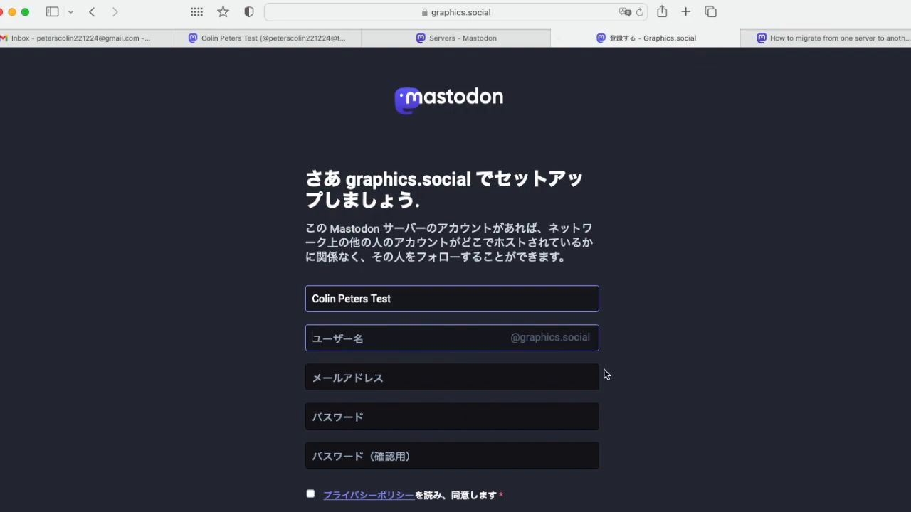
key(super+v)
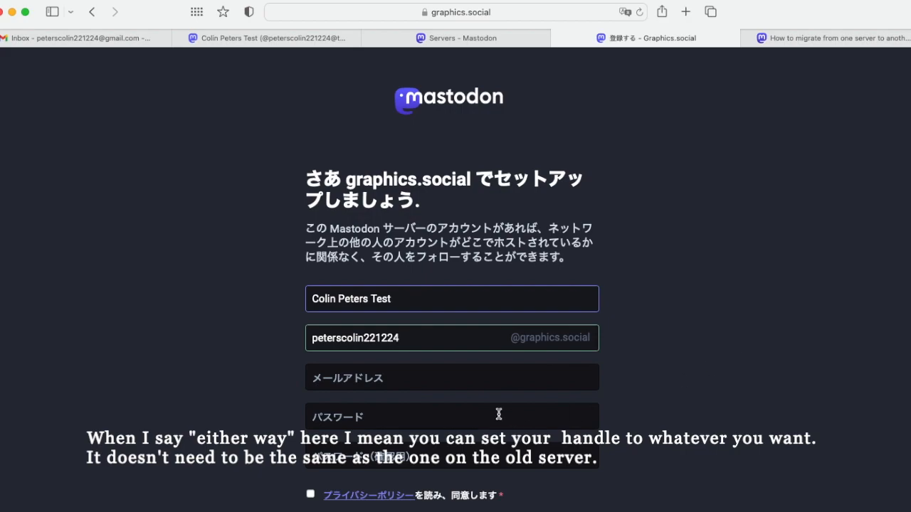
click(414, 379)
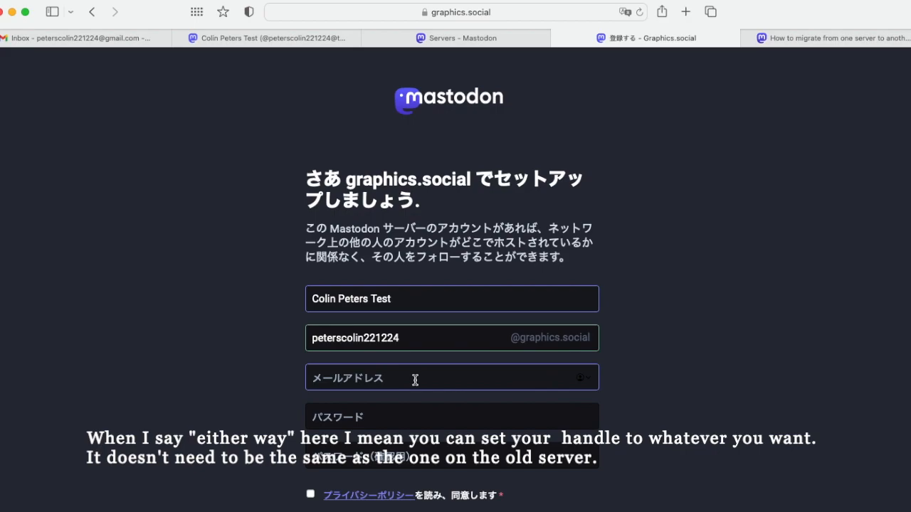
key(super+v)
text(@gmail.com)
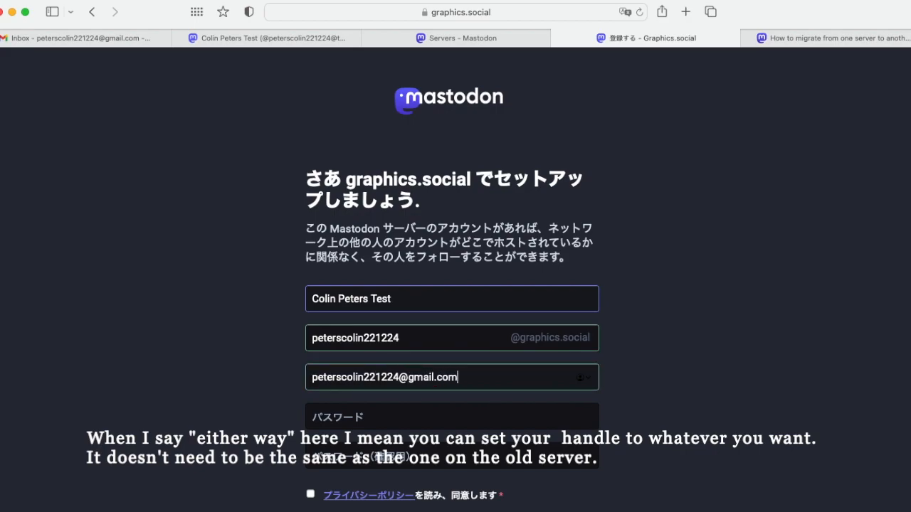
Paste the account password into both password fields and agree to the privacy policy
click(415, 420)
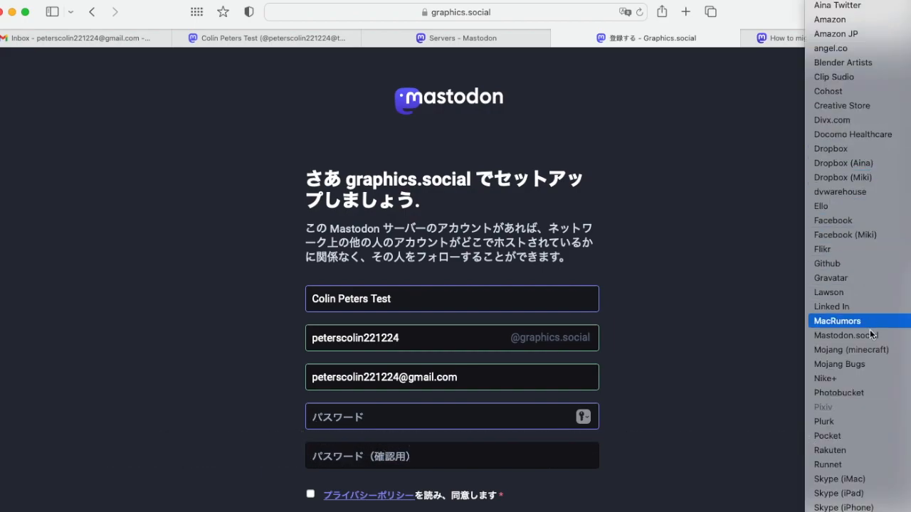
scroll(869, 364, down, 3)
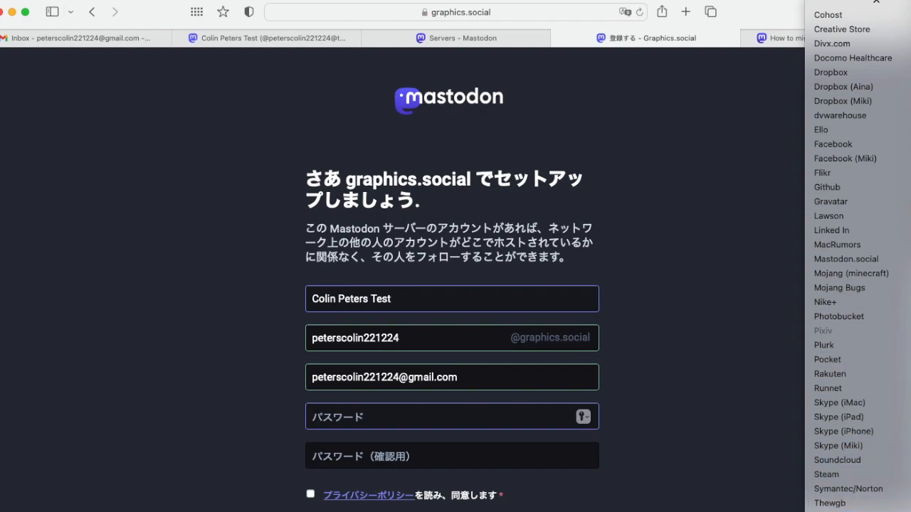
click(857, 510)
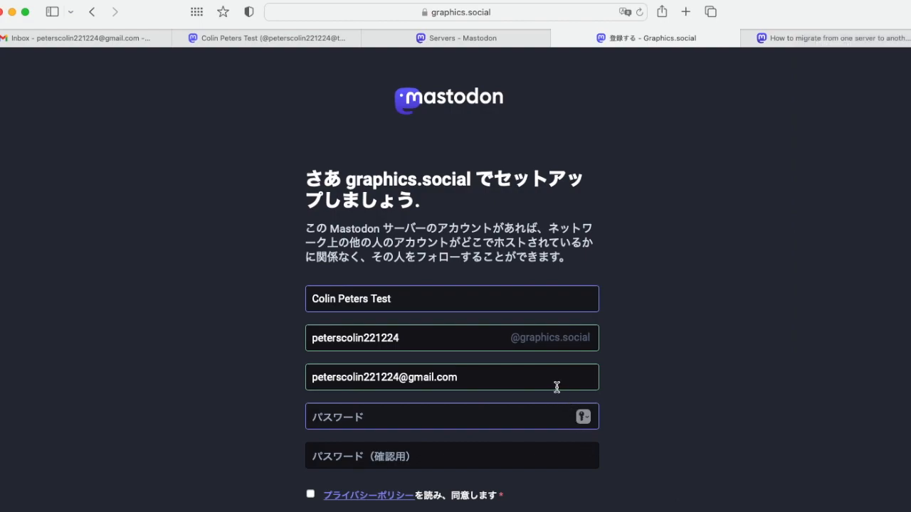
key(super+v)
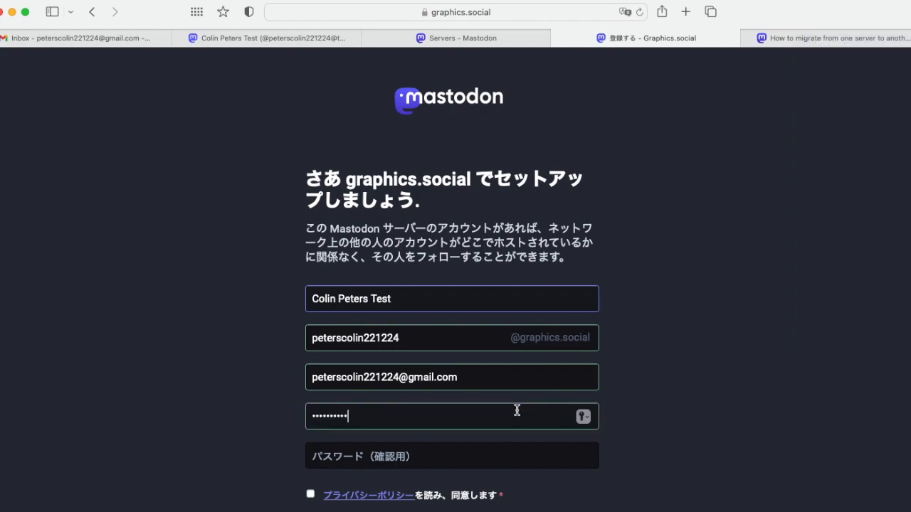
click(483, 461)
key(super+v)
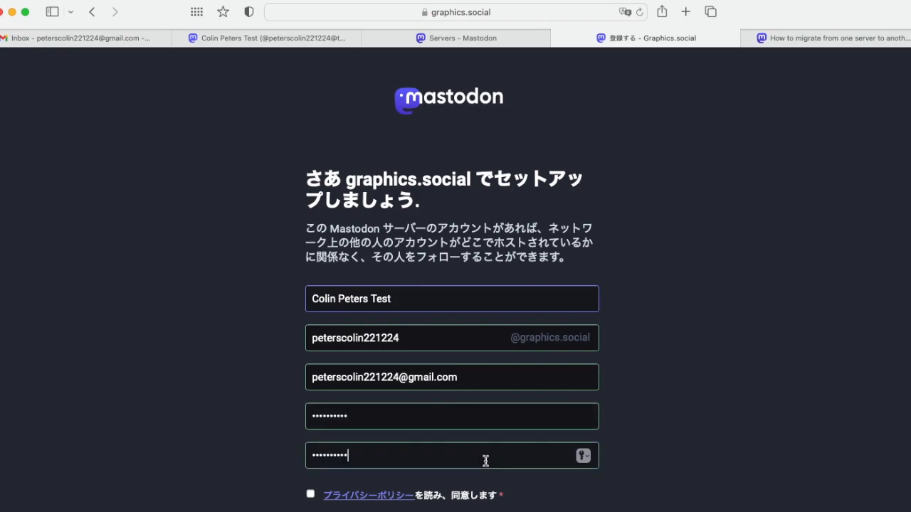
scroll(760, 384, down, 4)
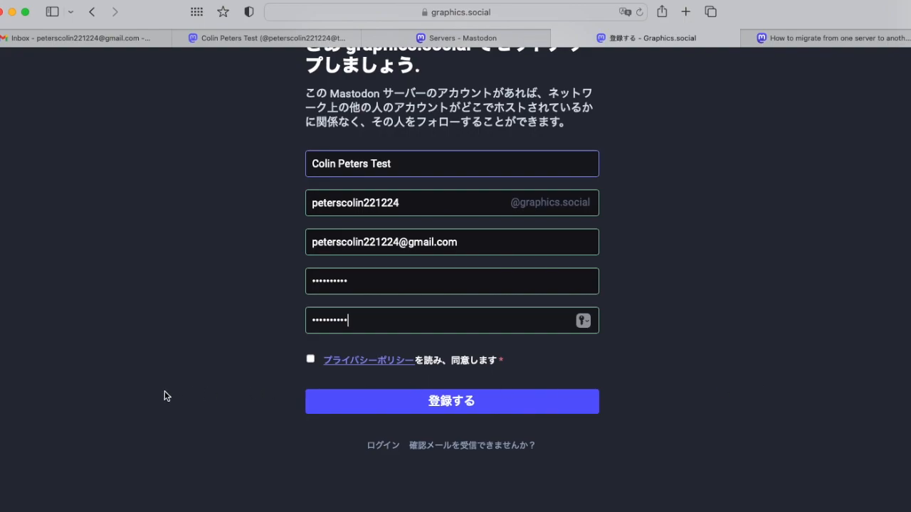
click(310, 359)
Submit the sign-up with 登録する, decline saving the password, and switch to the Gmail inbox
click(444, 401)
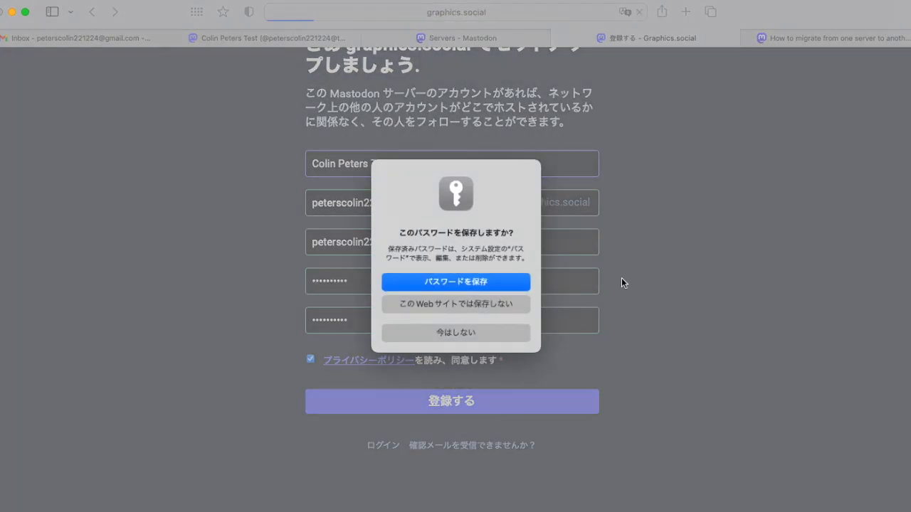
click(455, 334)
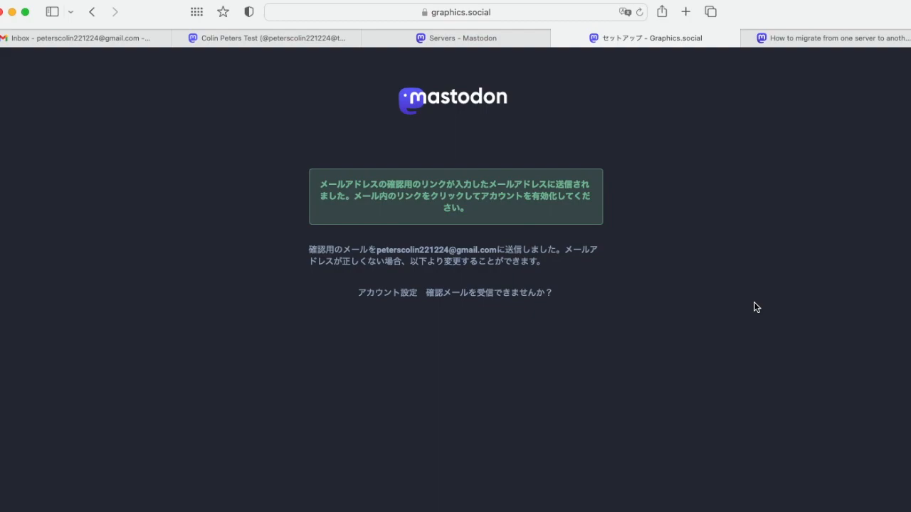
click(74, 39)
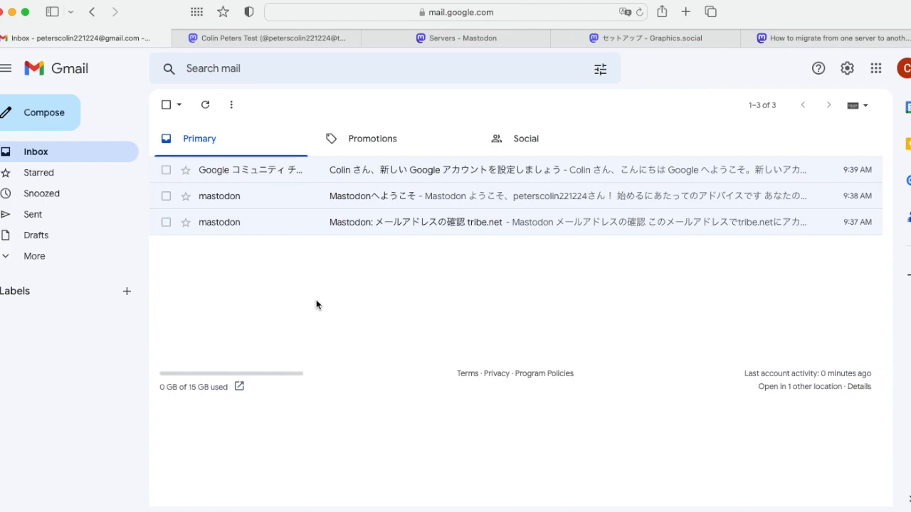
Refresh Gmail, open the graphics.social confirmation e-mail and confirm the address with メールアドレスの確認
click(206, 106)
click(505, 169)
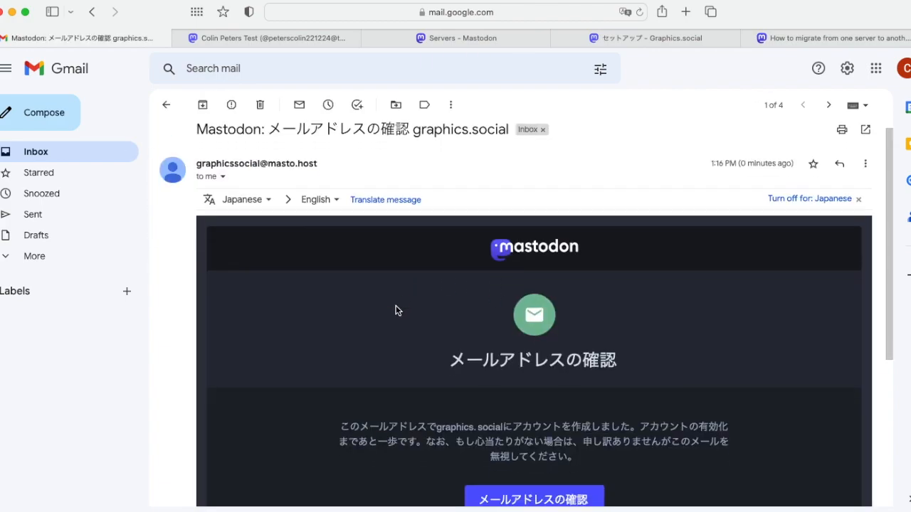
scroll(395, 308, down, 3)
click(518, 410)
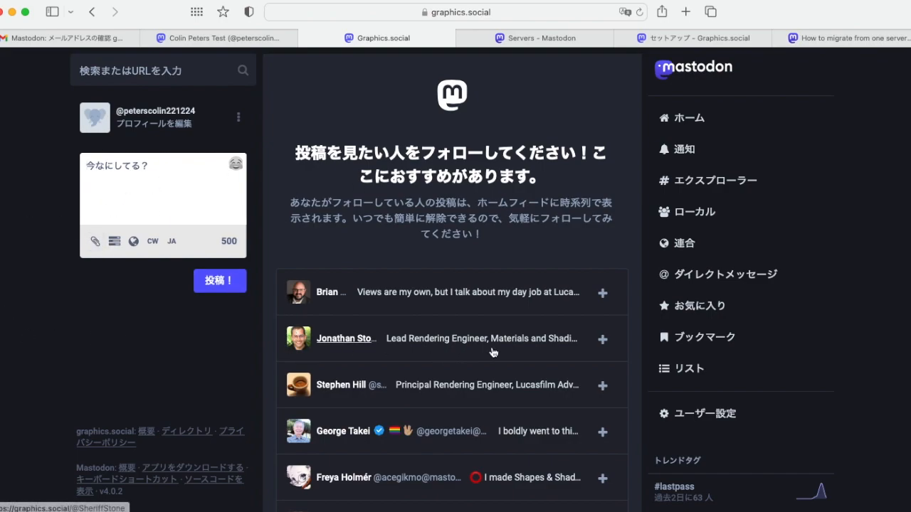
scroll(439, 349, down, 12)
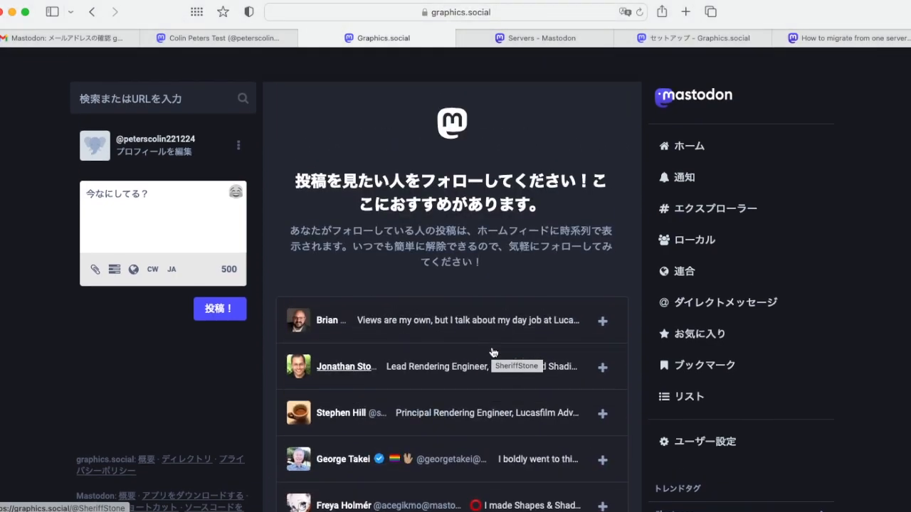
Finish the follow-suggestions list with 完了 and allow browser notifications from graphics.social
scroll(493, 351, down, 8)
scroll(492, 352, down, 5)
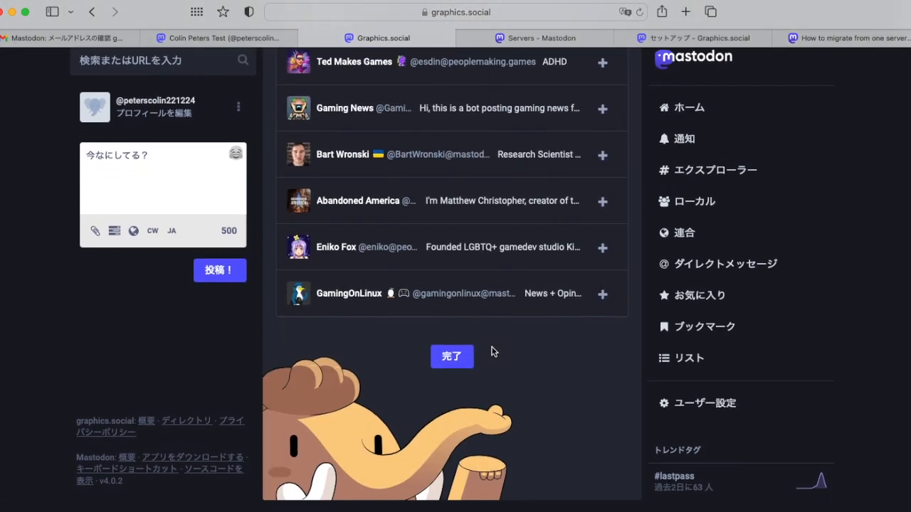
click(455, 368)
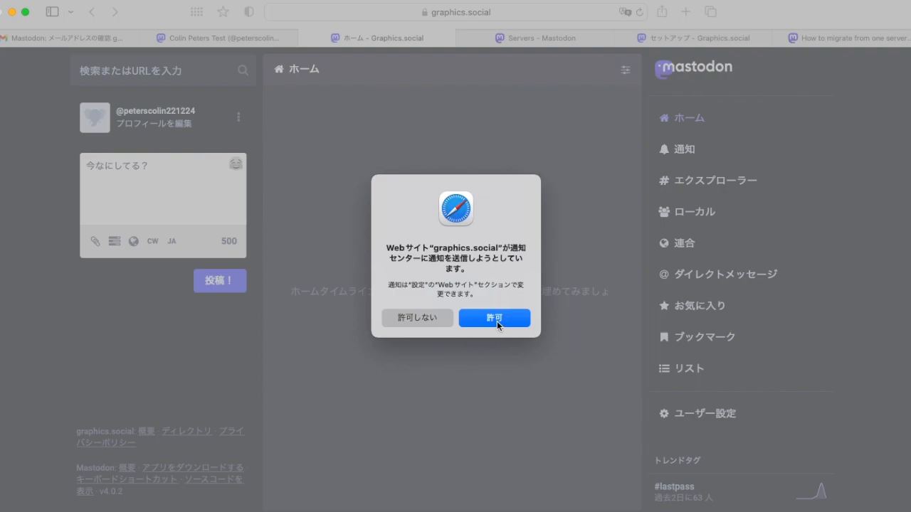
click(496, 320)
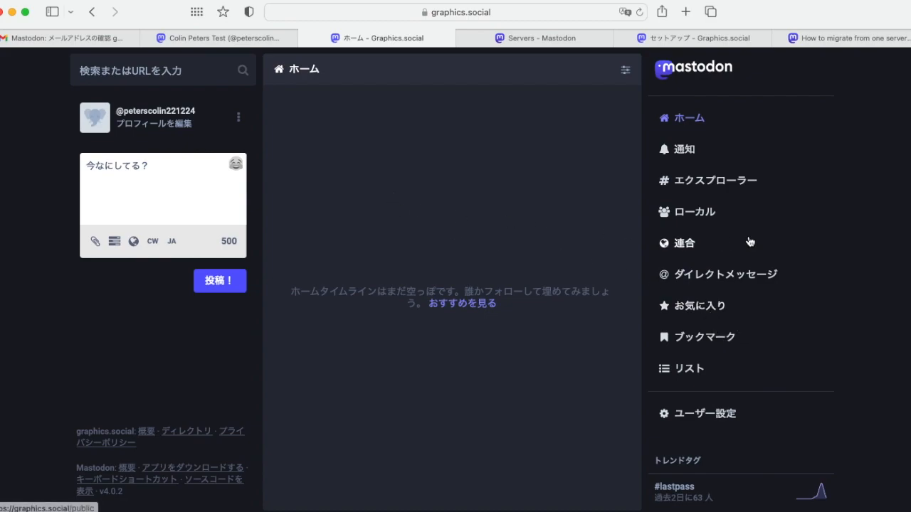
View the new graphics.social profile page, then open its Appearance preferences
click(98, 122)
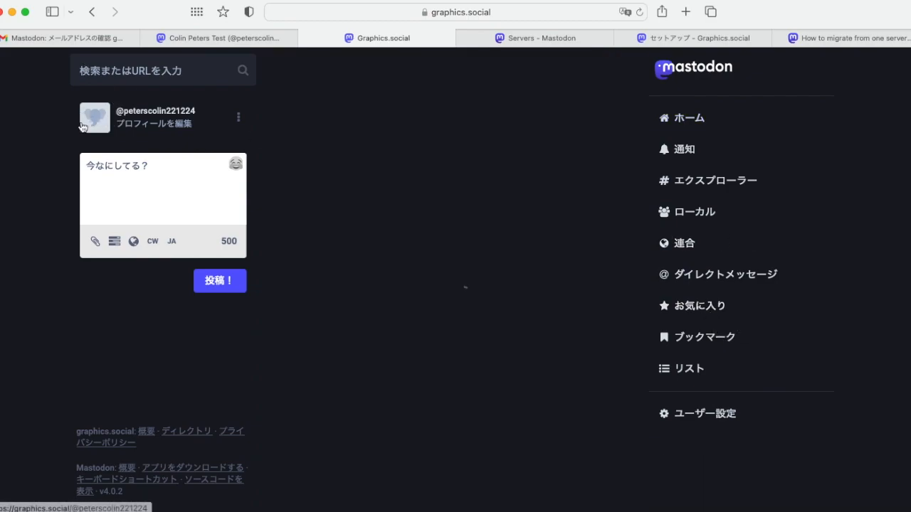
scroll(822, 268, down, 1)
scroll(822, 269, up, 1)
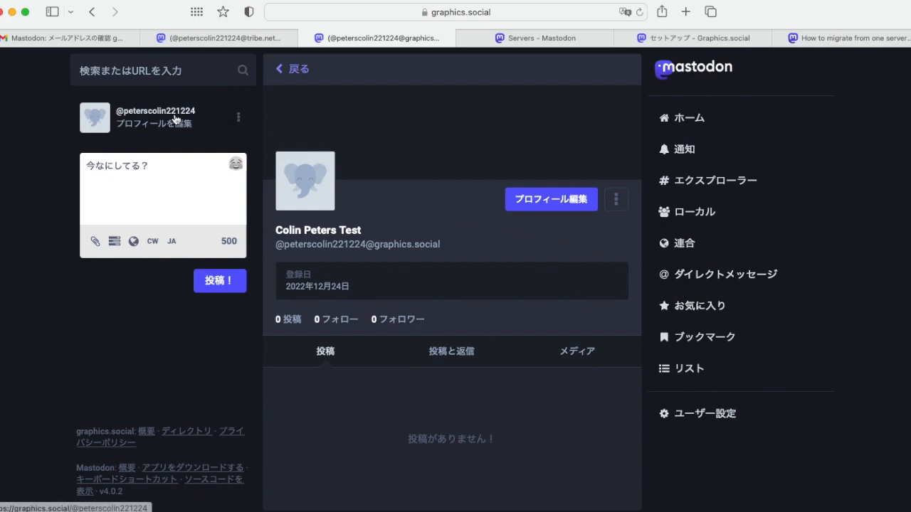
click(702, 414)
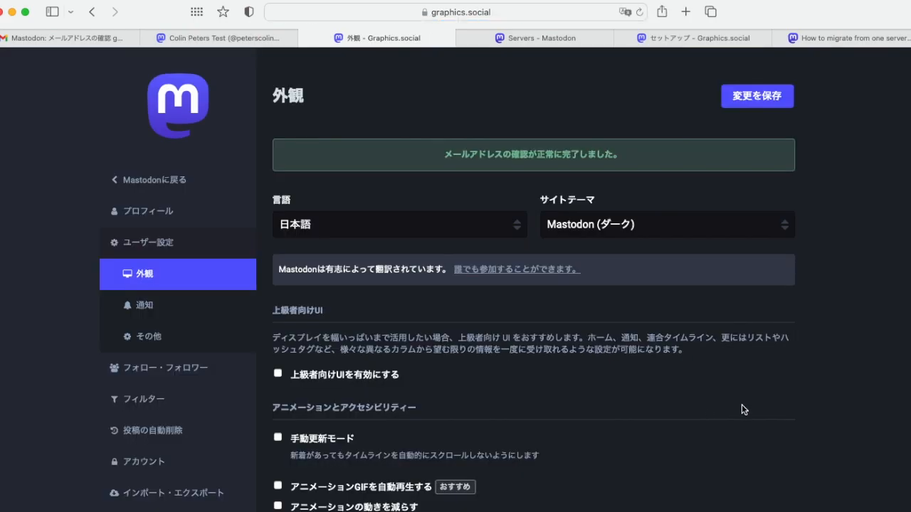
Set the interface language to English and the site theme to Mastodon (Light), then save
click(495, 224)
scroll(456, 220, up, 8)
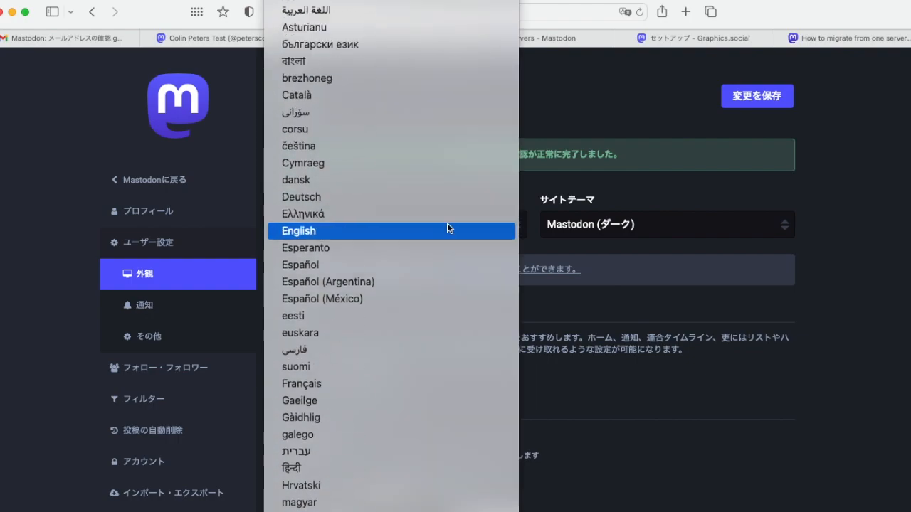
click(427, 231)
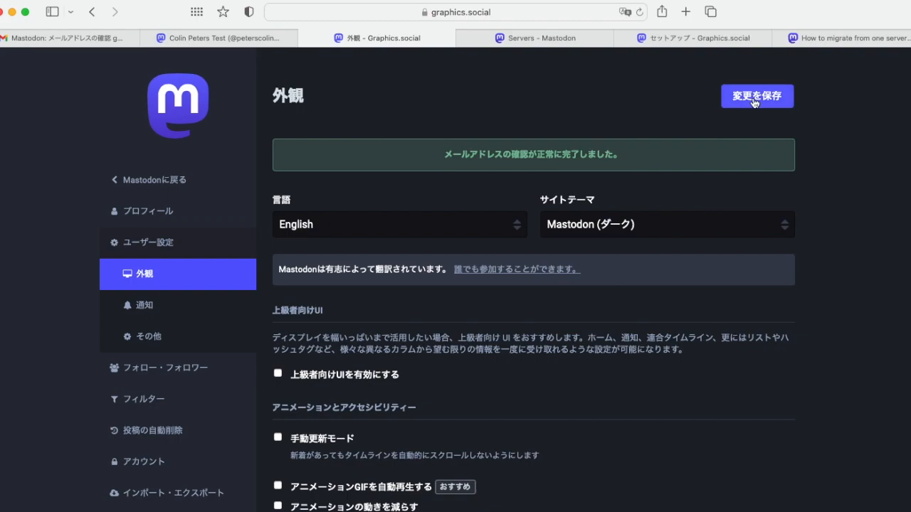
click(654, 225)
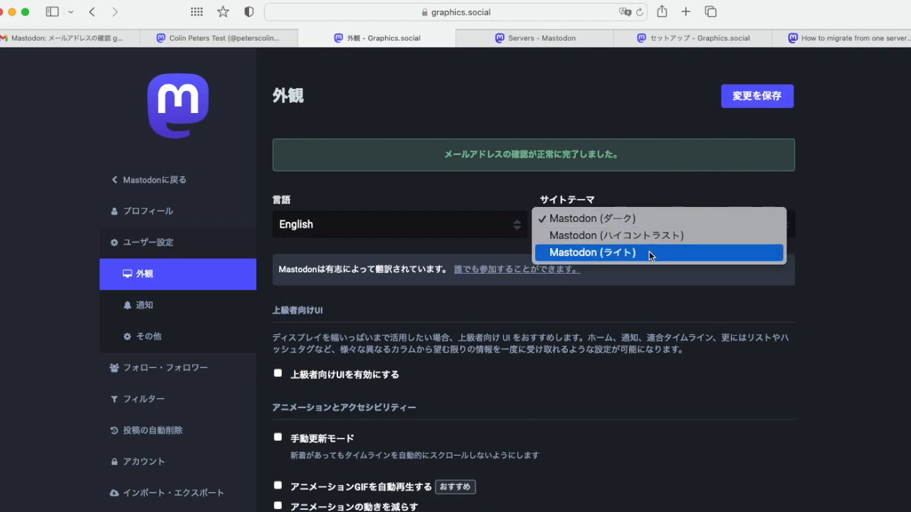
click(649, 252)
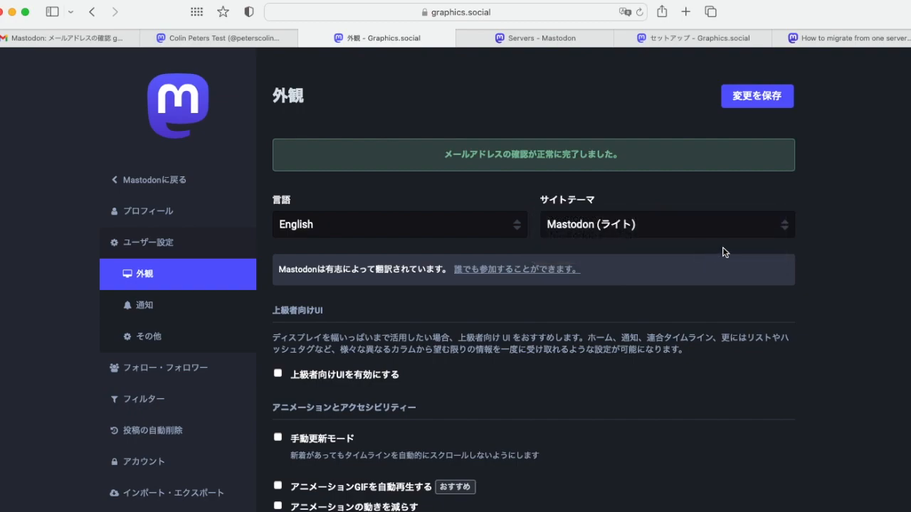
click(763, 97)
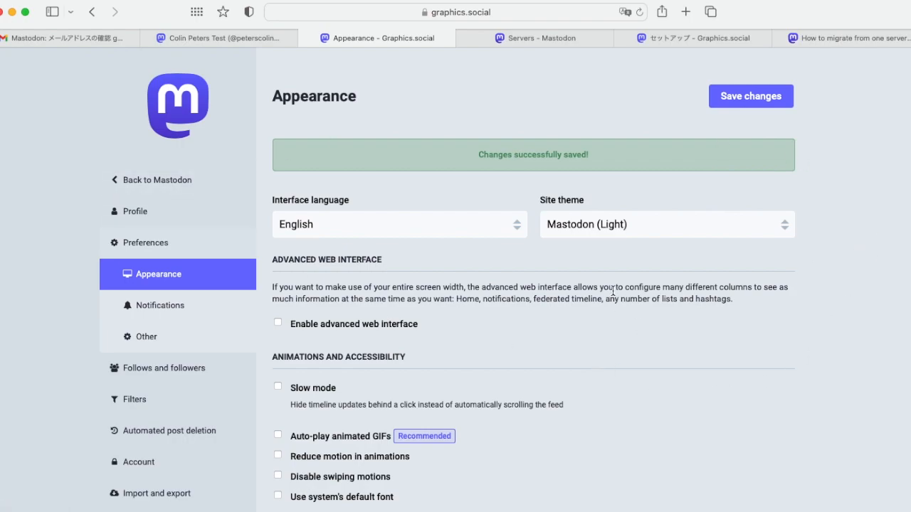
Close the leftover Servers and setup tabs, then save the Appearance settings again
click(235, 42)
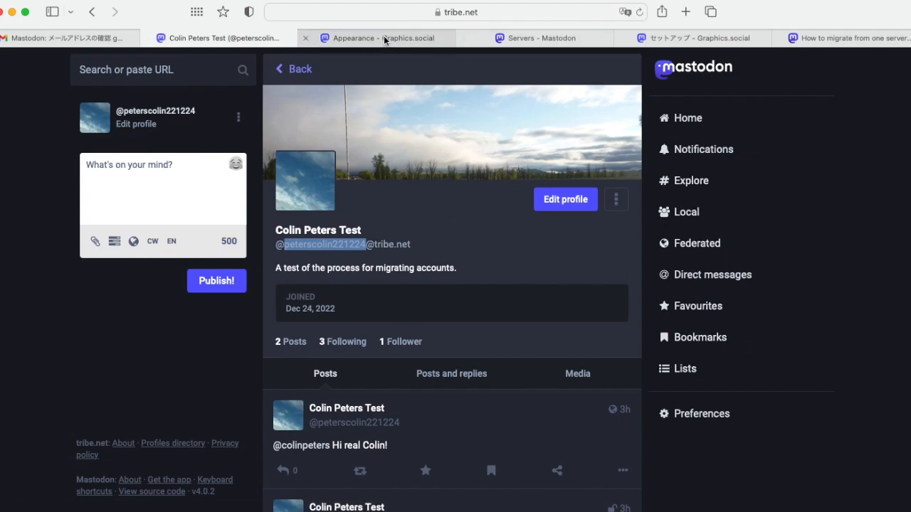
click(465, 38)
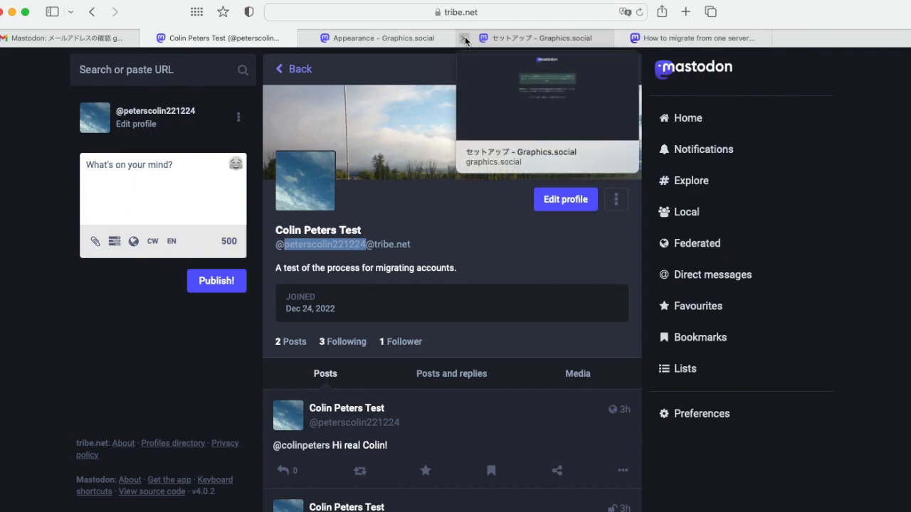
click(464, 38)
click(427, 38)
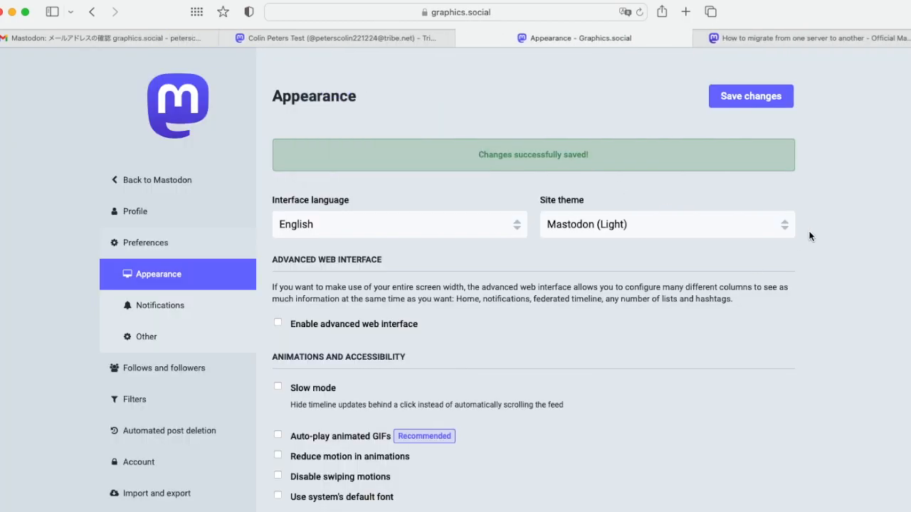
click(738, 100)
Open graphics.social's Edit profile and scroll to 'Moving from a different account'
click(136, 182)
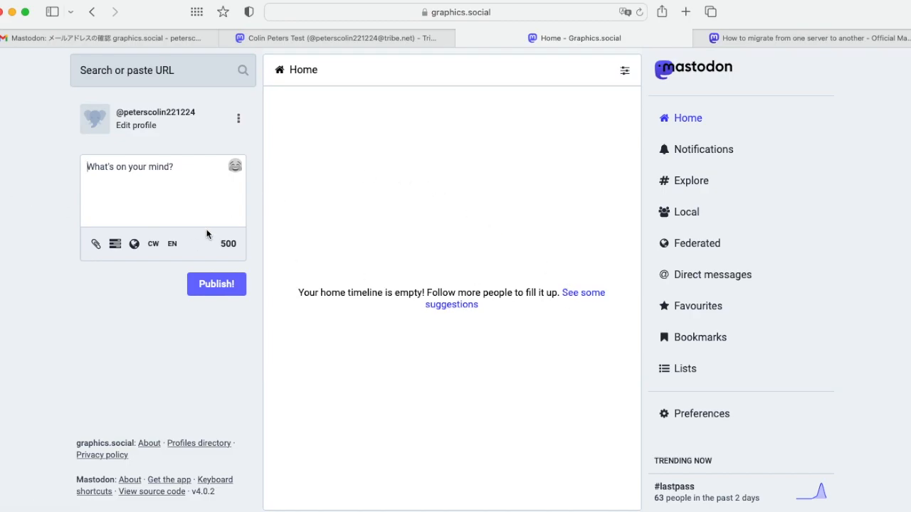
click(137, 126)
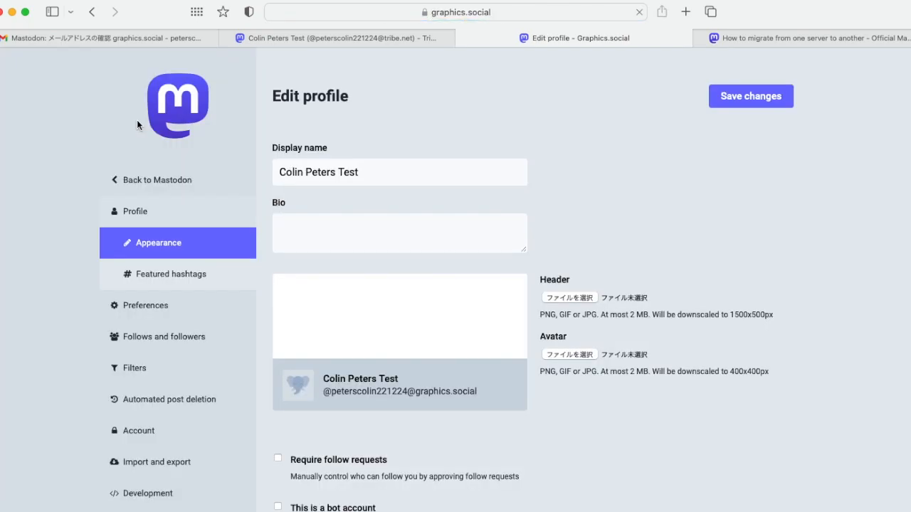
scroll(37, 258, down, 4)
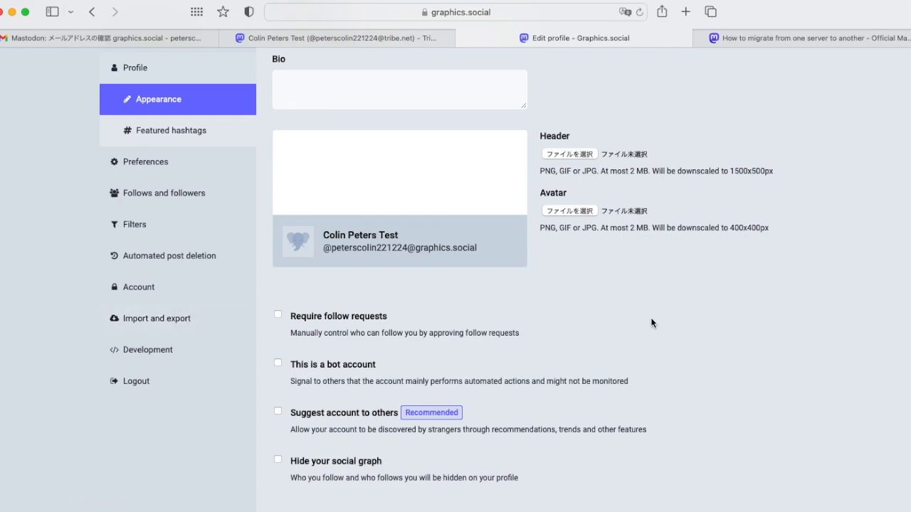
scroll(650, 317, down, 9)
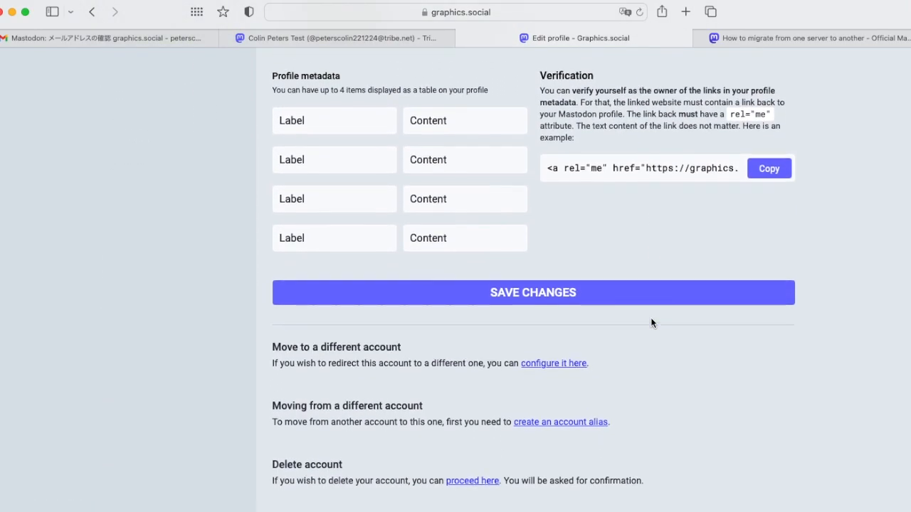
scroll(181, 269, up, 17)
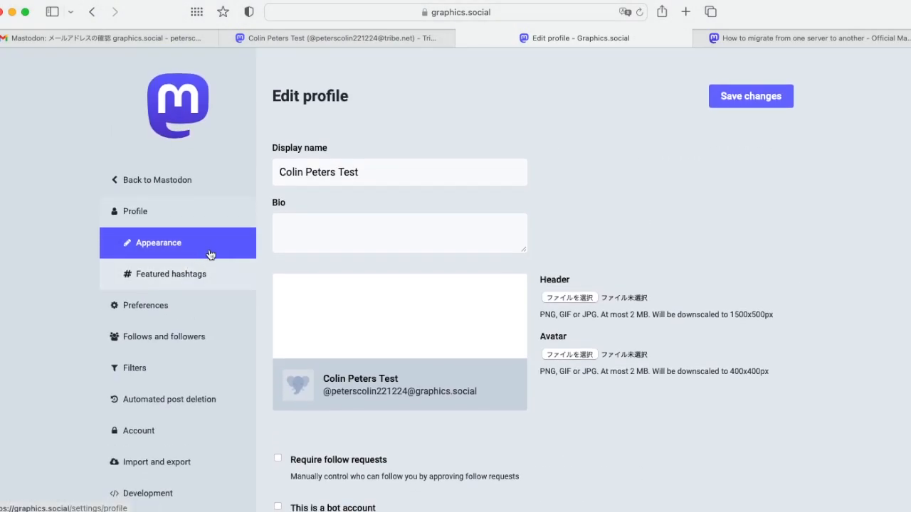
scroll(197, 256, down, 10)
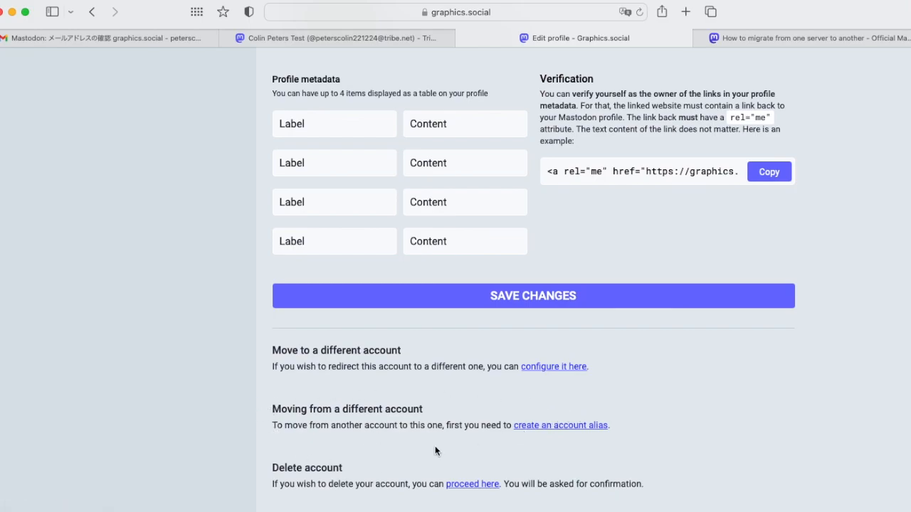
Open the account alias form and copy the old handle from the tribe.net profile tab
click(569, 425)
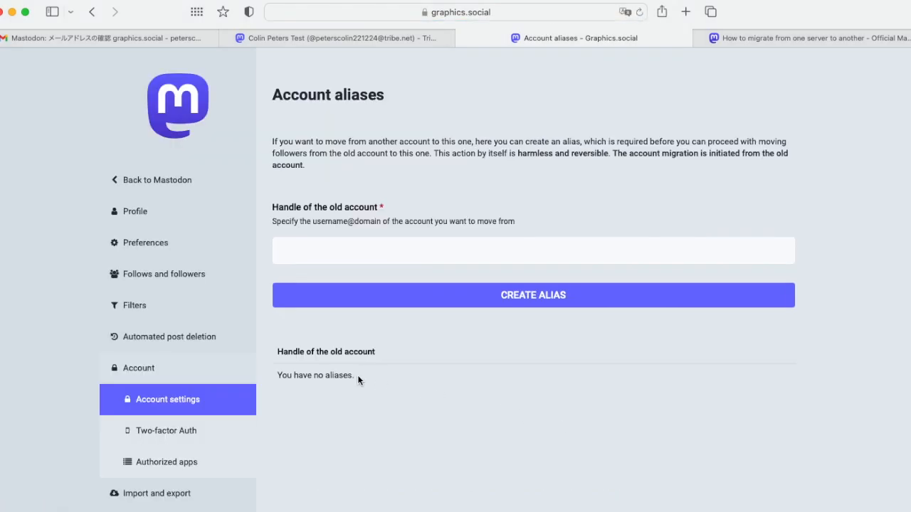
click(289, 251)
click(476, 258)
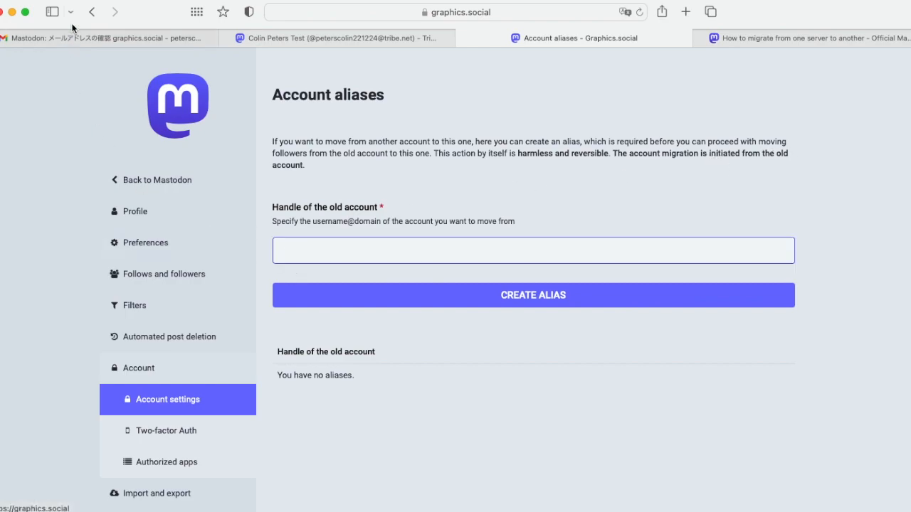
mouse_move(341, 40)
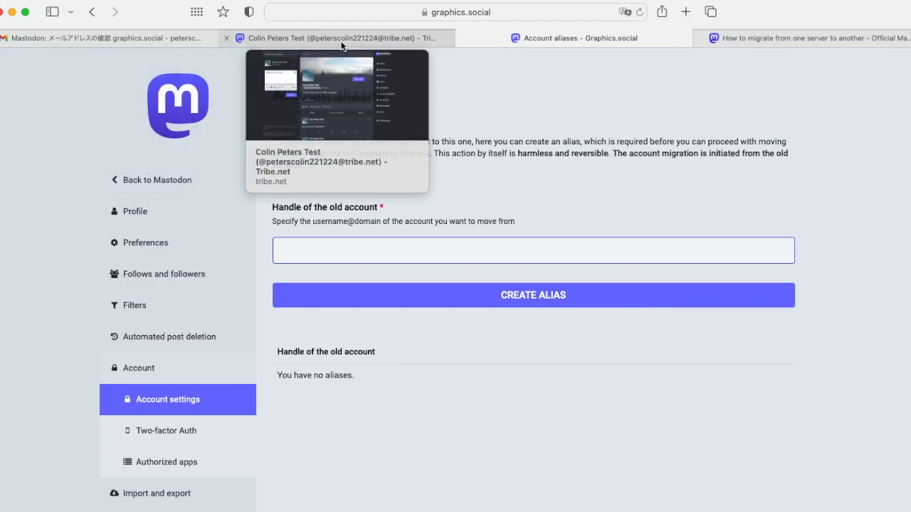
click(342, 36)
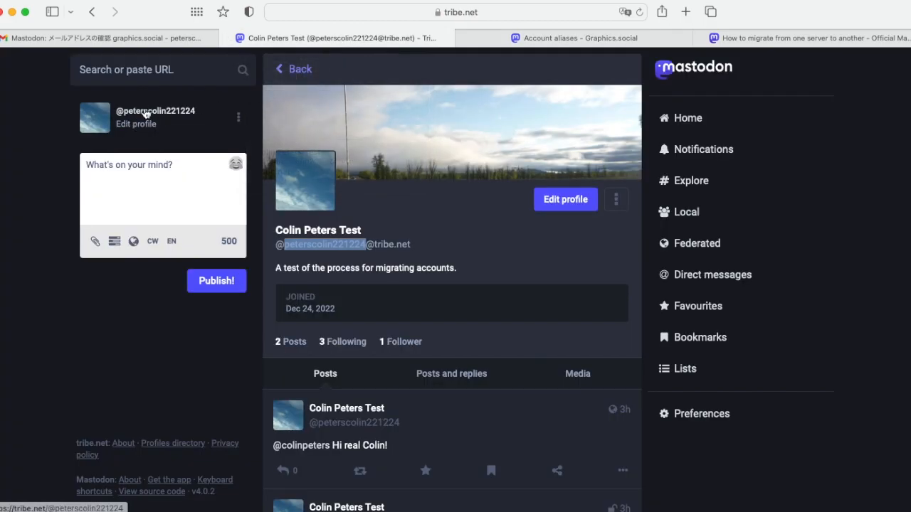
click(416, 244)
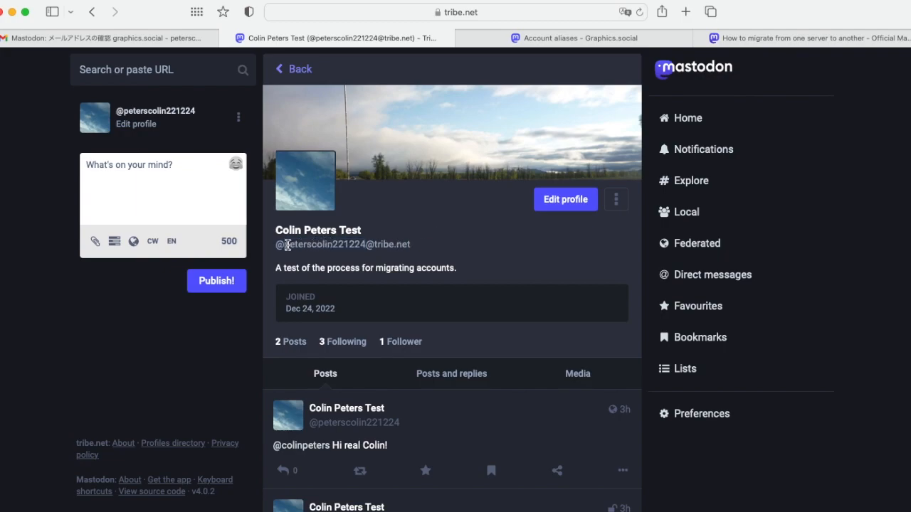
drag(277, 244, 423, 245)
key(super+c)
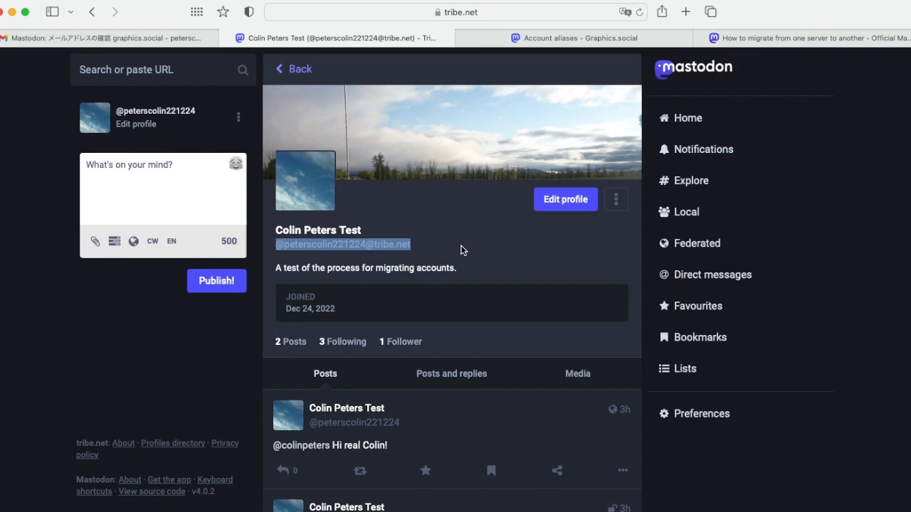
Paste the tribe.net handle without its leading @ and create the alias
click(593, 41)
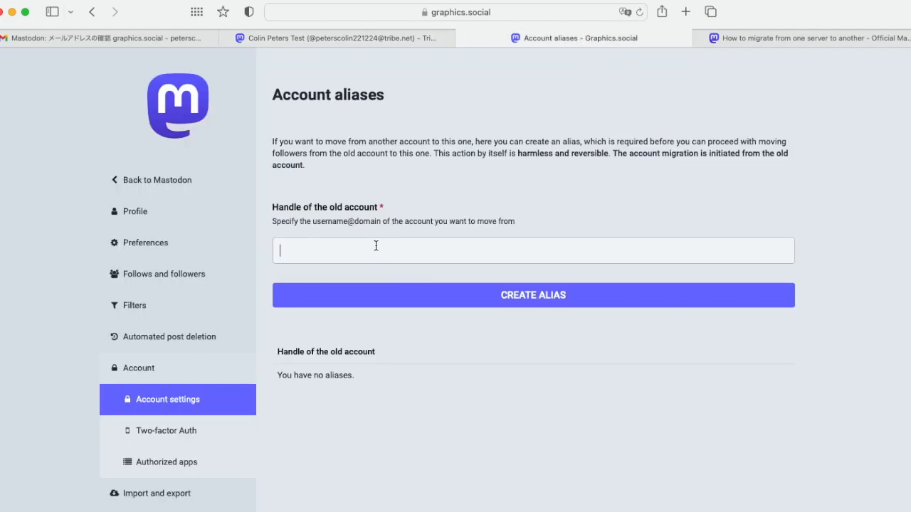
key(super+v)
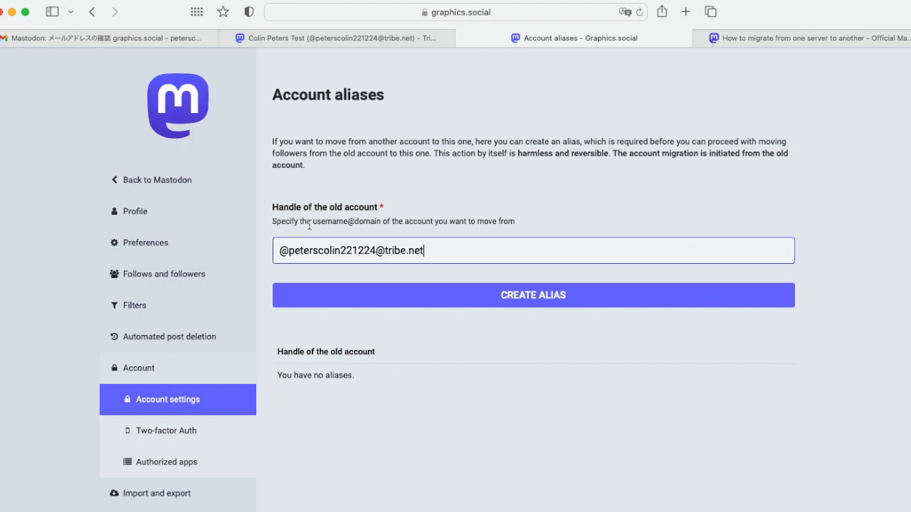
click(288, 250)
key(BackSpace)
click(427, 249)
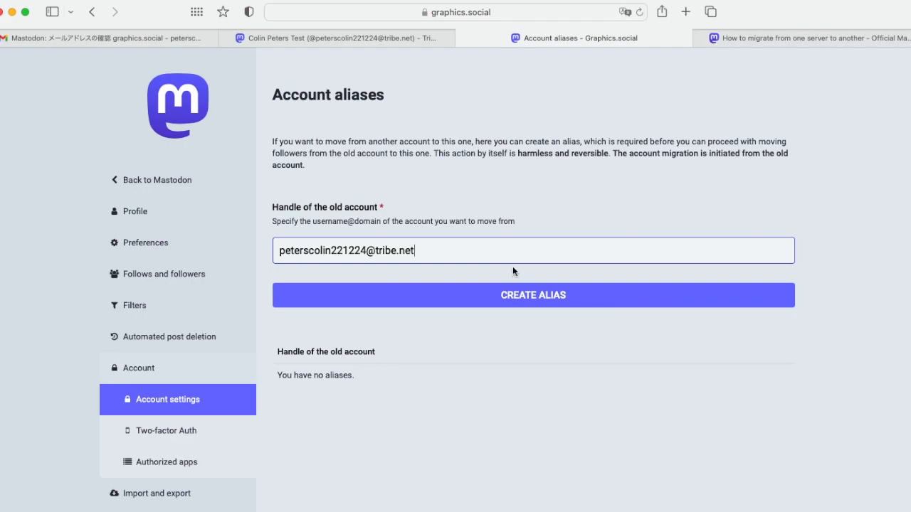
click(541, 299)
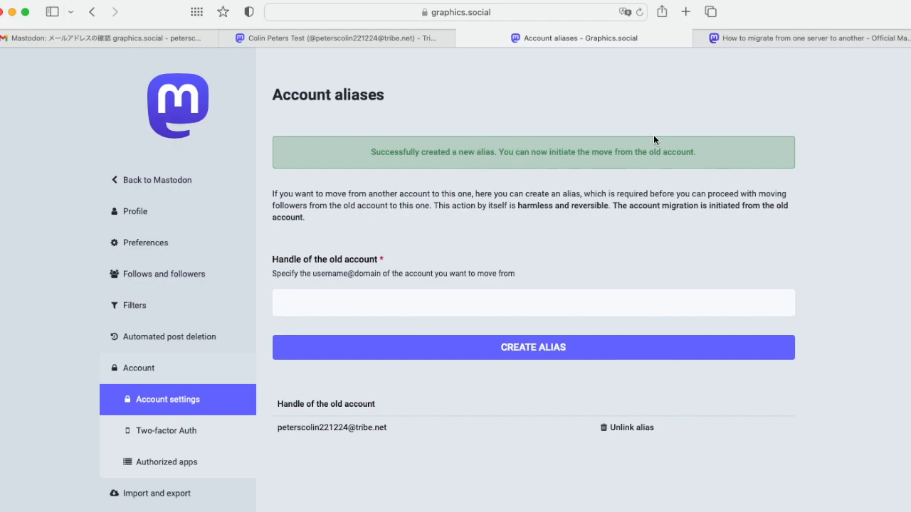
Switch to the tribe.net account tab and open its Preferences
mouse_move(296, 37)
click(296, 37)
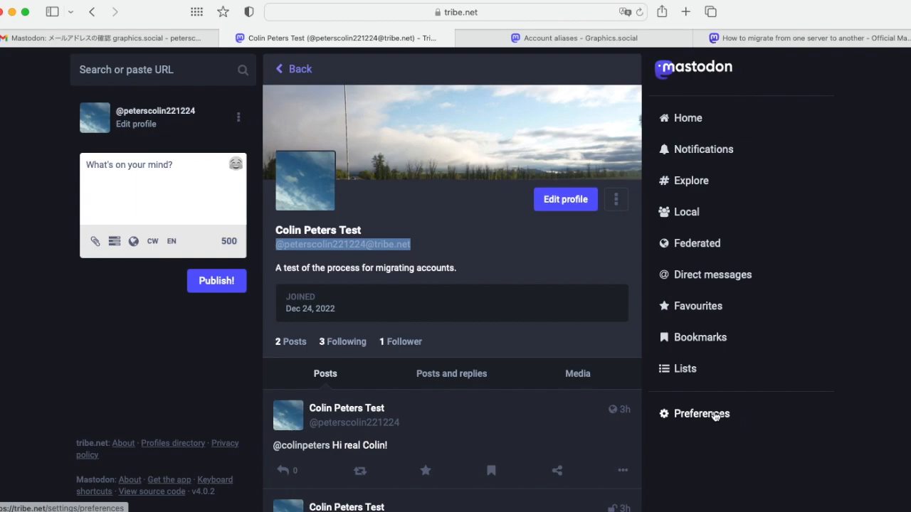
scroll(781, 275, down, 2)
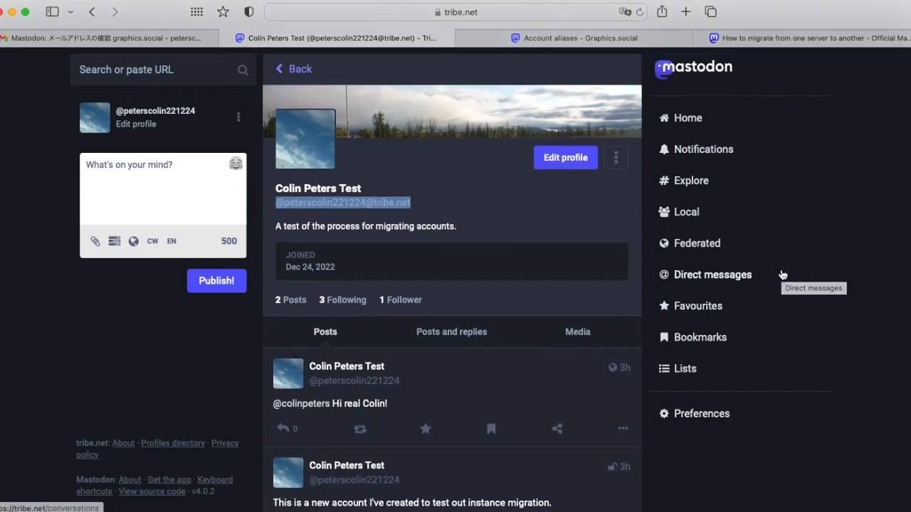
scroll(782, 275, up, 2)
click(702, 413)
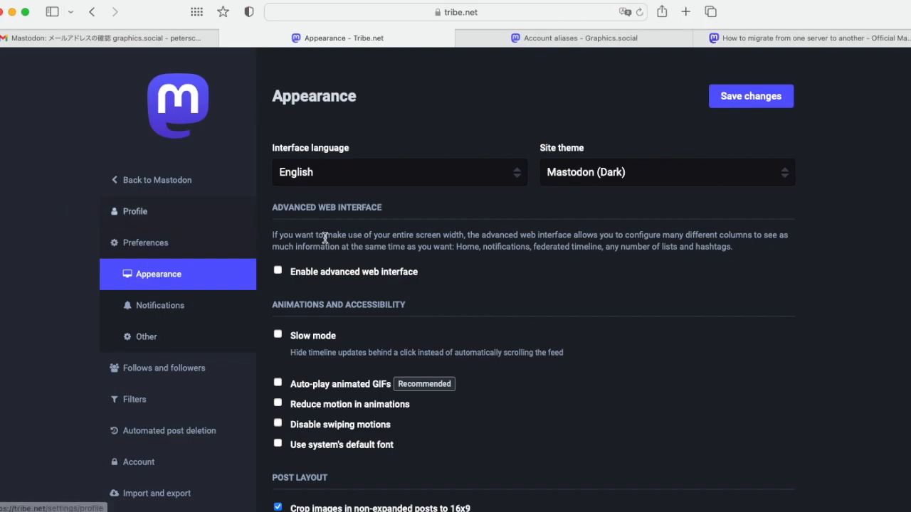
scroll(49, 299, down, 5)
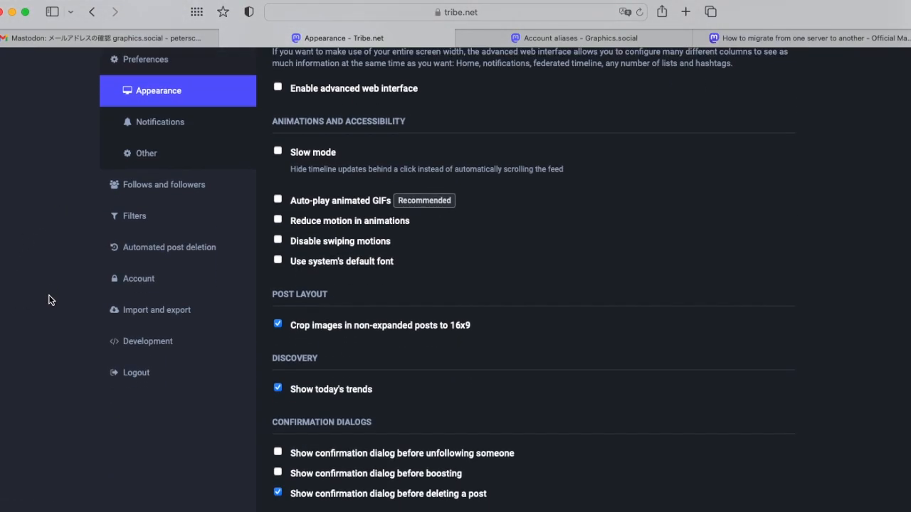
scroll(49, 295, up, 1)
Open Import and export to show the tribe.net Data export page
click(148, 328)
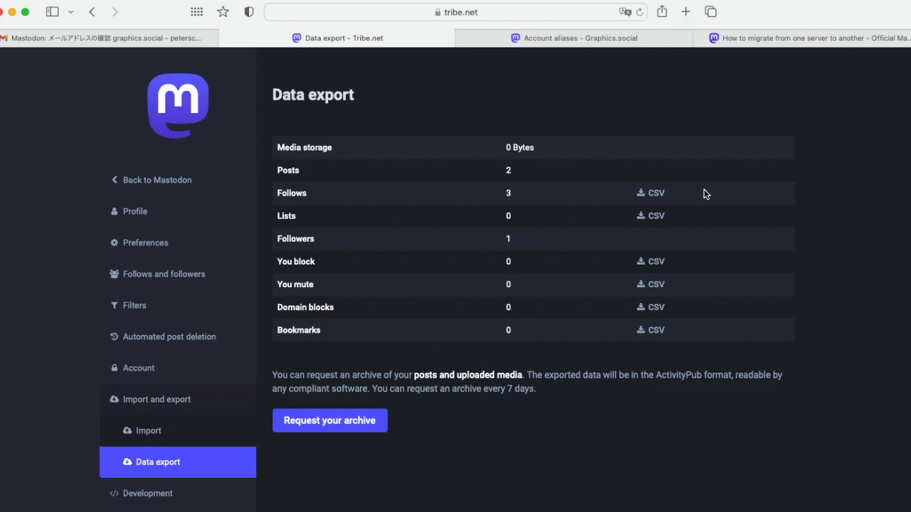
Download the tribe.net Follows CSV as following_accounts.csv, allowing the download from tribe.net
click(649, 198)
click(649, 195)
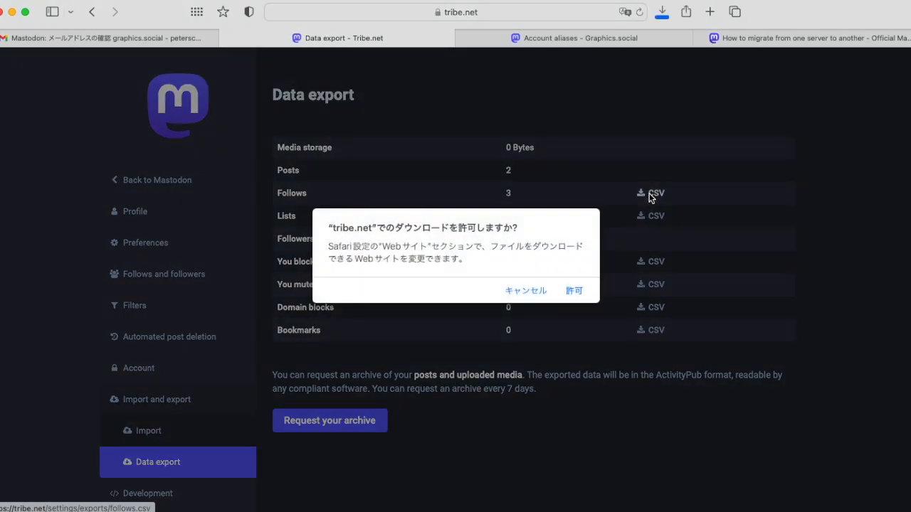
click(575, 291)
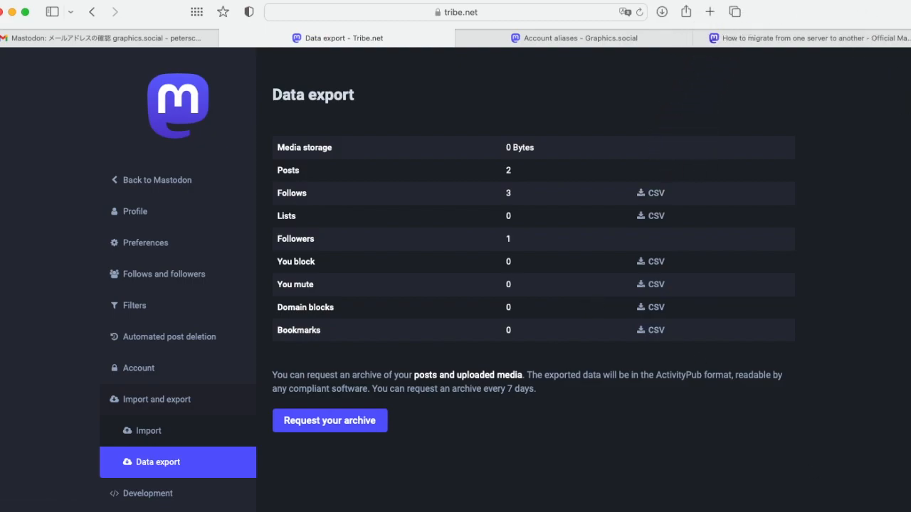
click(905, 510)
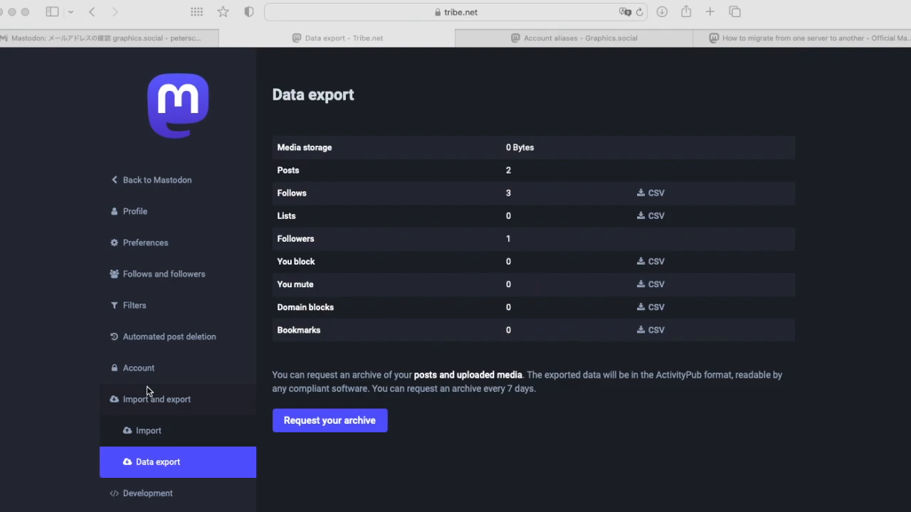
Switch back to the 'Account aliases - Graphics.social' tab
scroll(73, 397, down, 2)
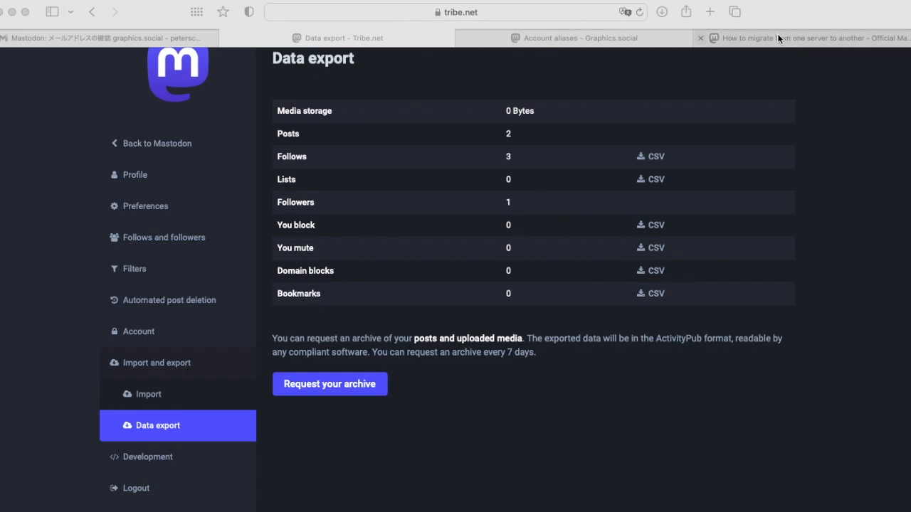
click(567, 38)
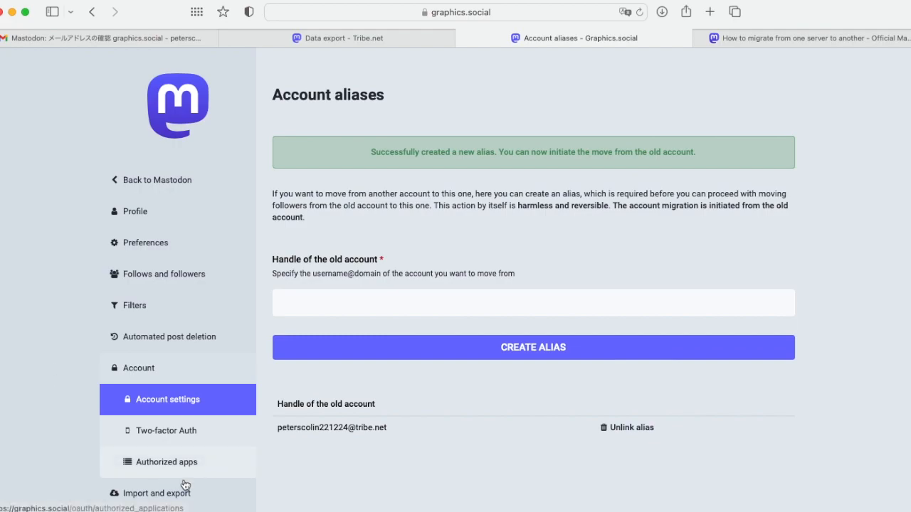
scroll(37, 390, down, 2)
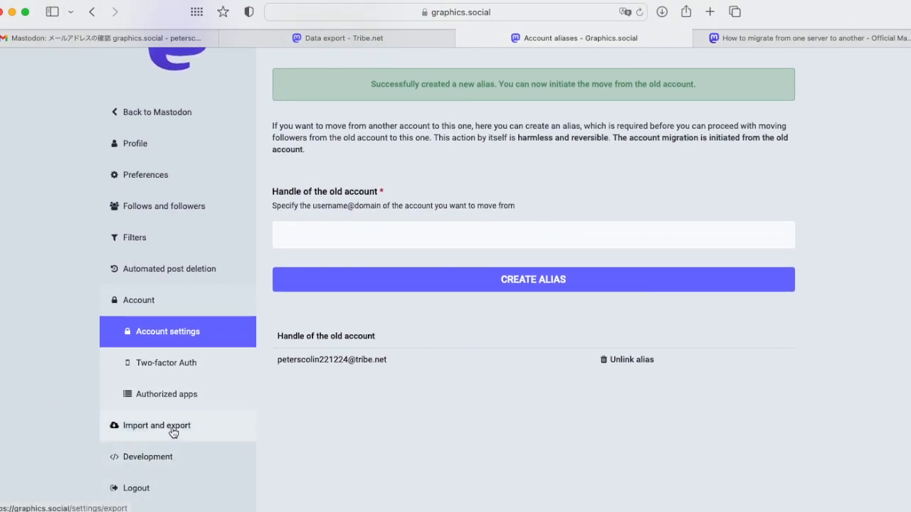
Open graphics.social's Import and export, then the Import page set to Following list
click(166, 426)
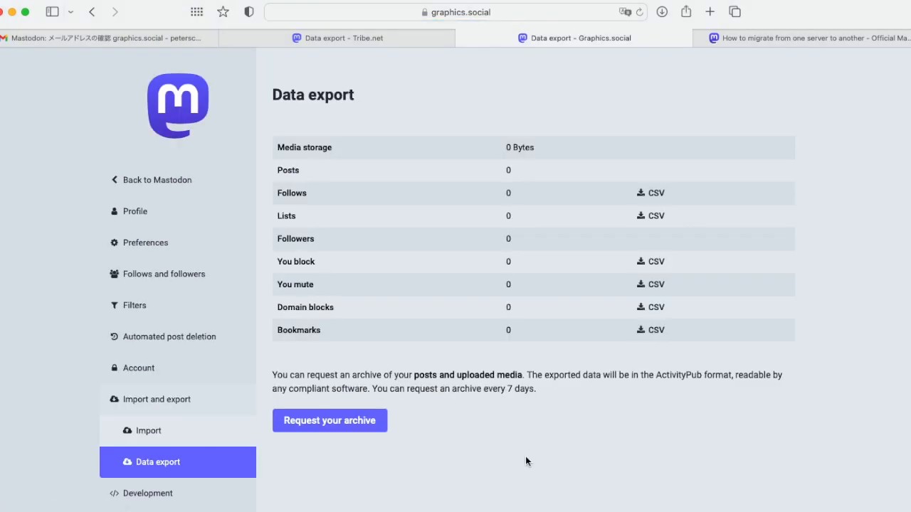
scroll(526, 459, down, 1)
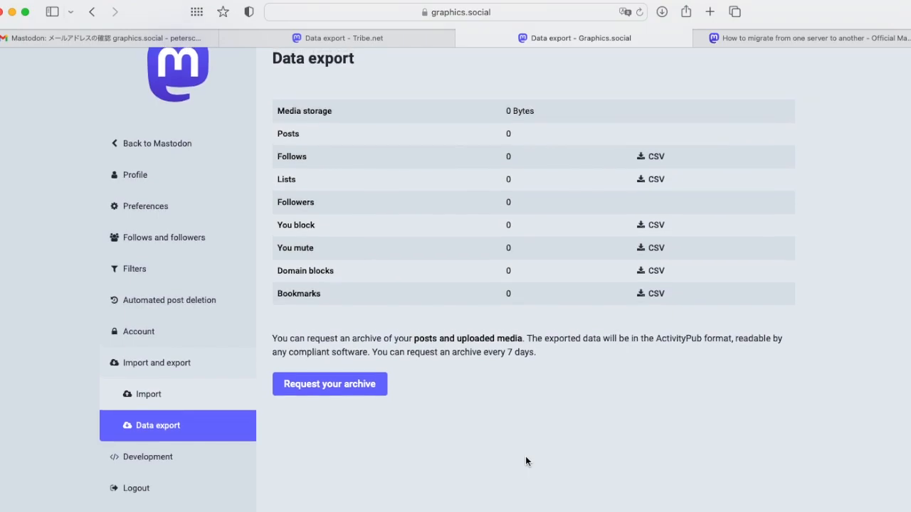
click(170, 396)
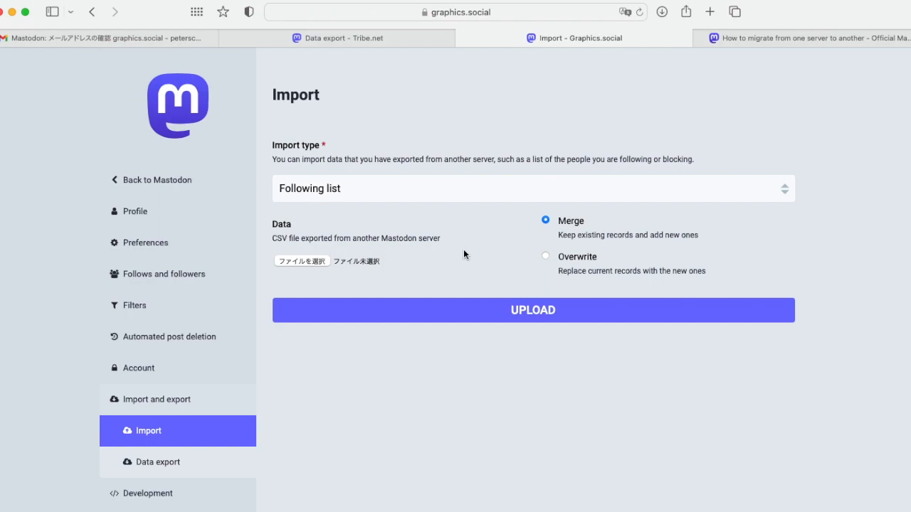
Choose following_accounts.csv from the Downloads folder as the import data file
click(296, 262)
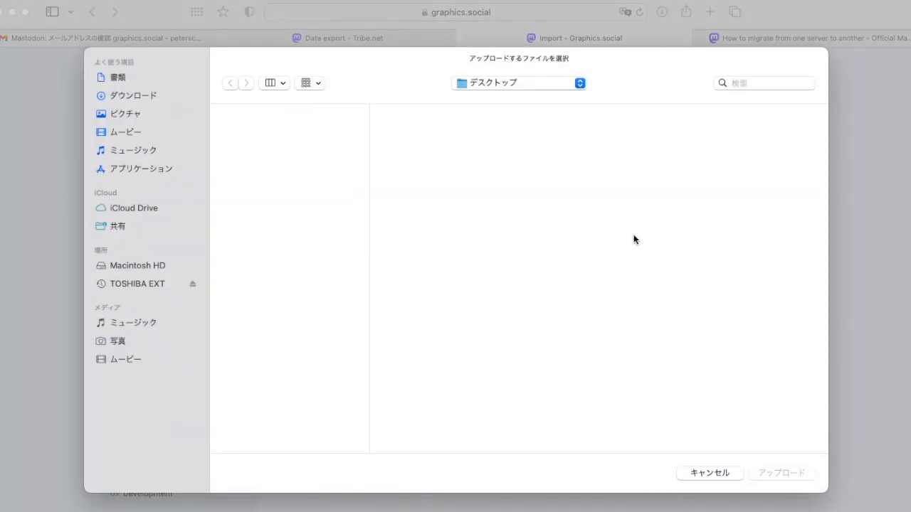
click(524, 83)
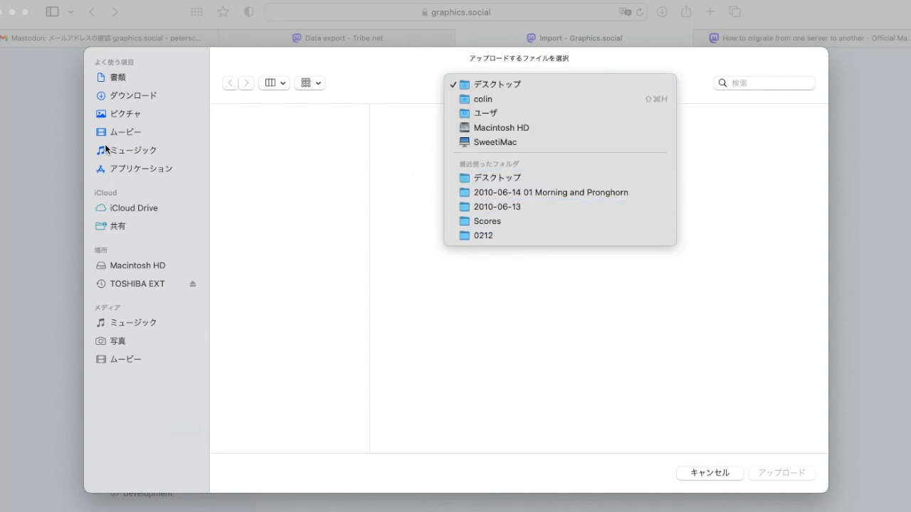
click(138, 93)
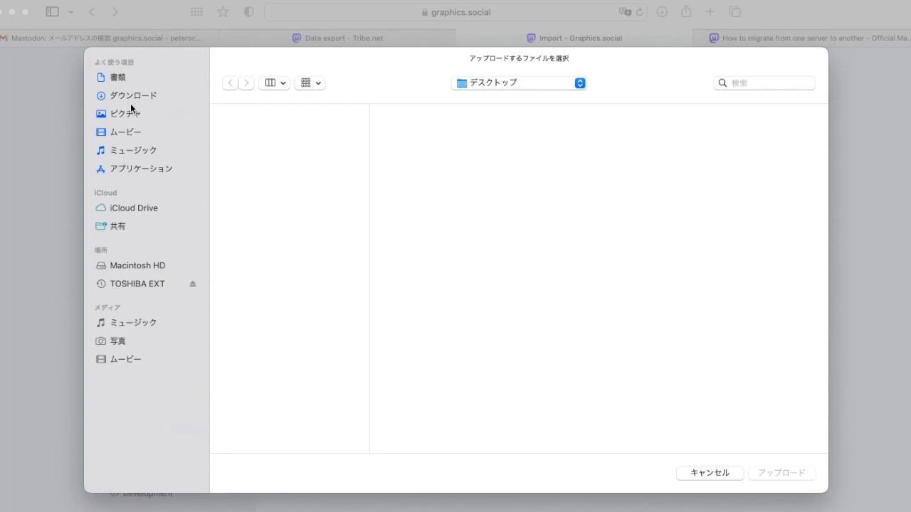
click(130, 93)
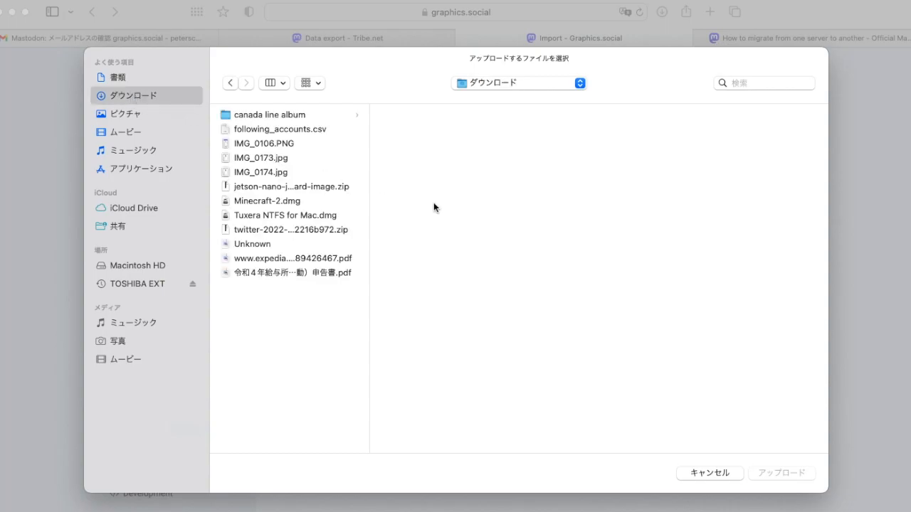
click(260, 129)
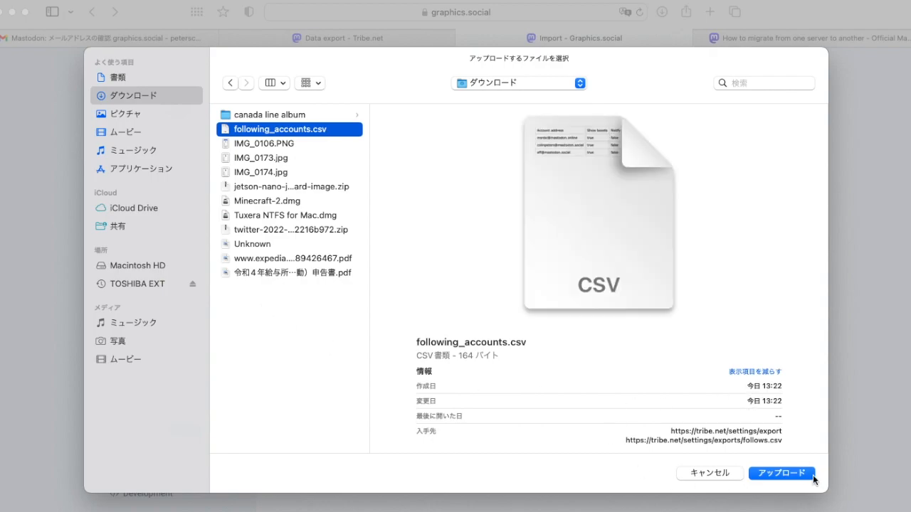
click(784, 473)
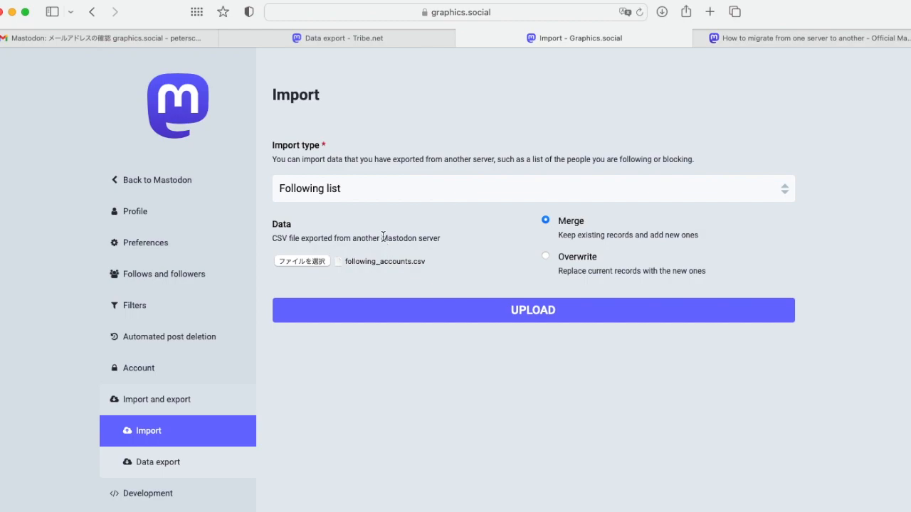
Upload following_accounts.csv to graphics.social as a Following list import with Merge
click(452, 189)
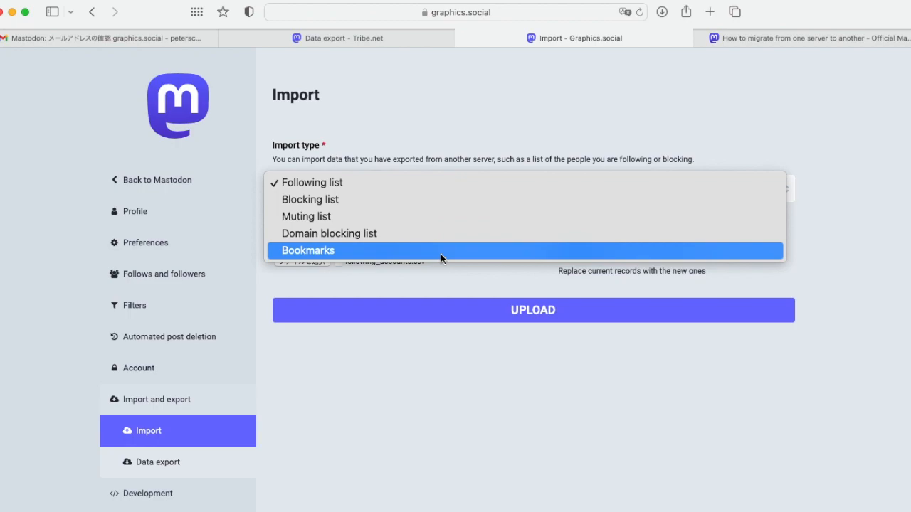
click(385, 183)
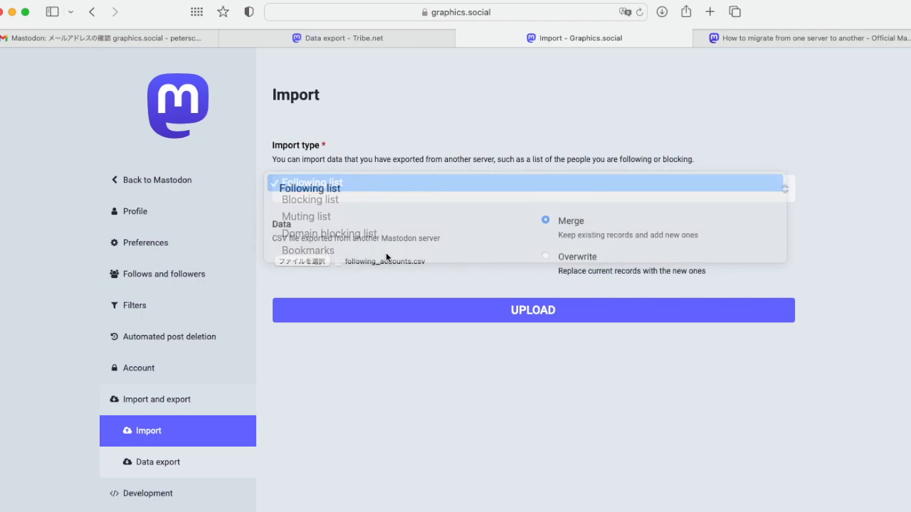
click(552, 312)
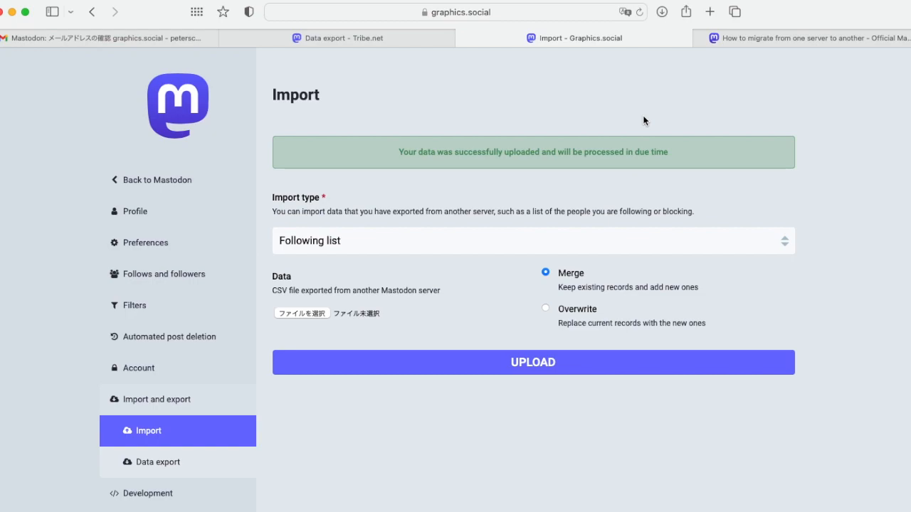
click(145, 212)
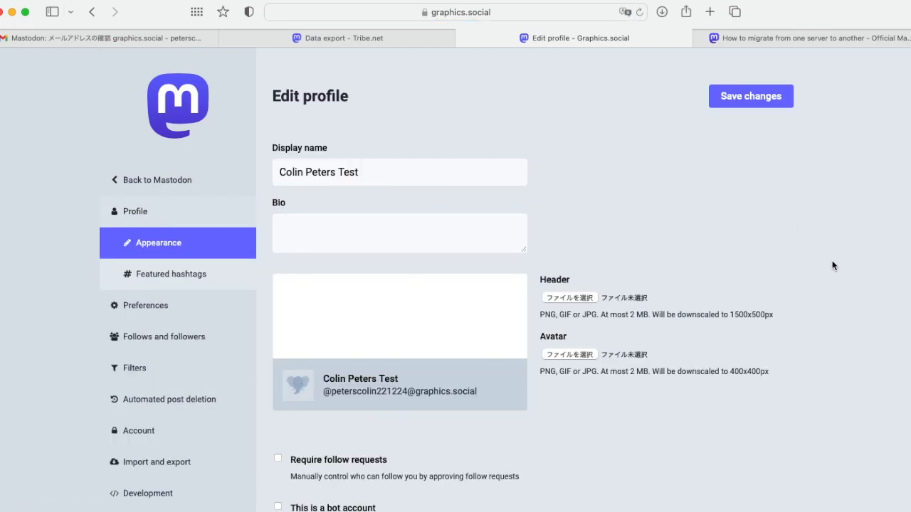
Scroll the graphics.social Edit profile page down to the account-move options
scroll(833, 267, down, 10)
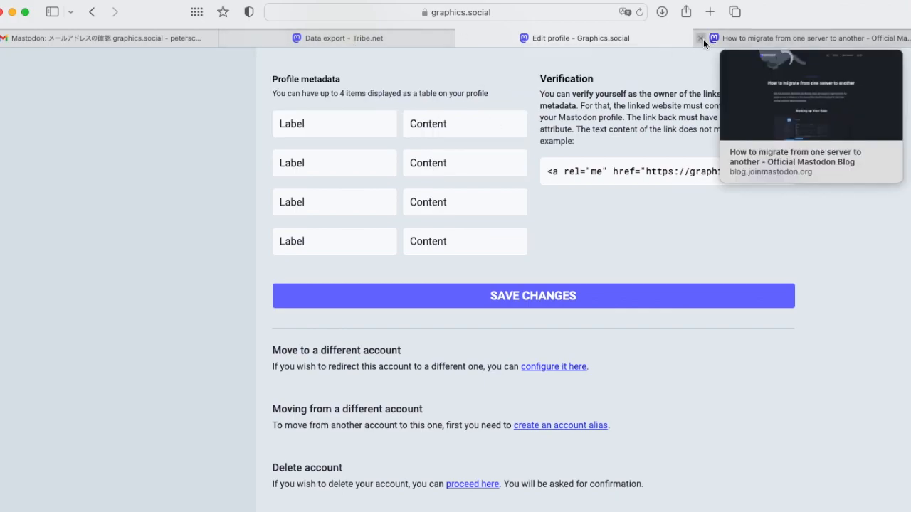
mouse_move(393, 38)
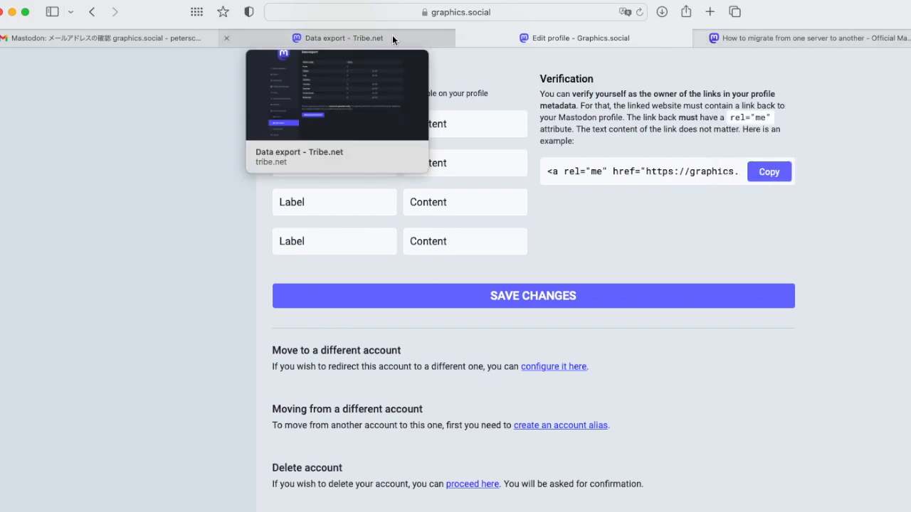
Open the tribe.net Edit profile page, scrolled down to Move to a different account
click(393, 38)
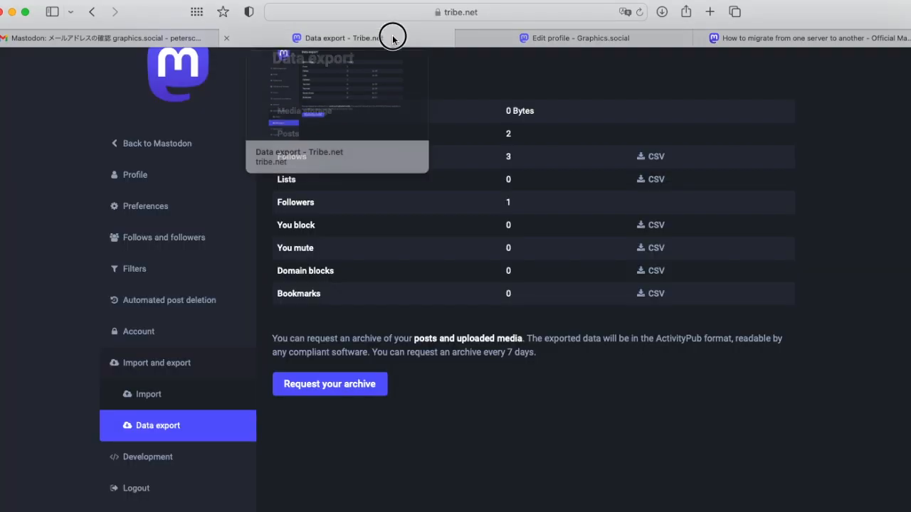
click(143, 175)
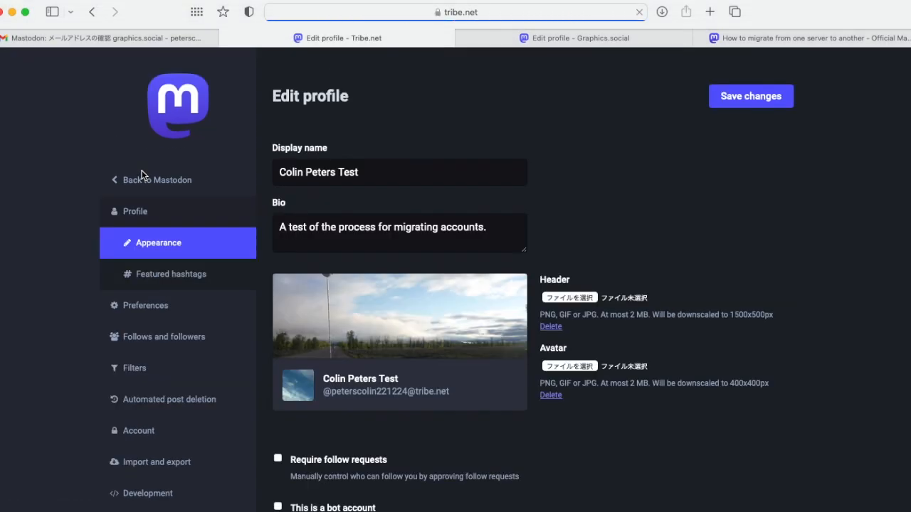
scroll(745, 419, down, 3)
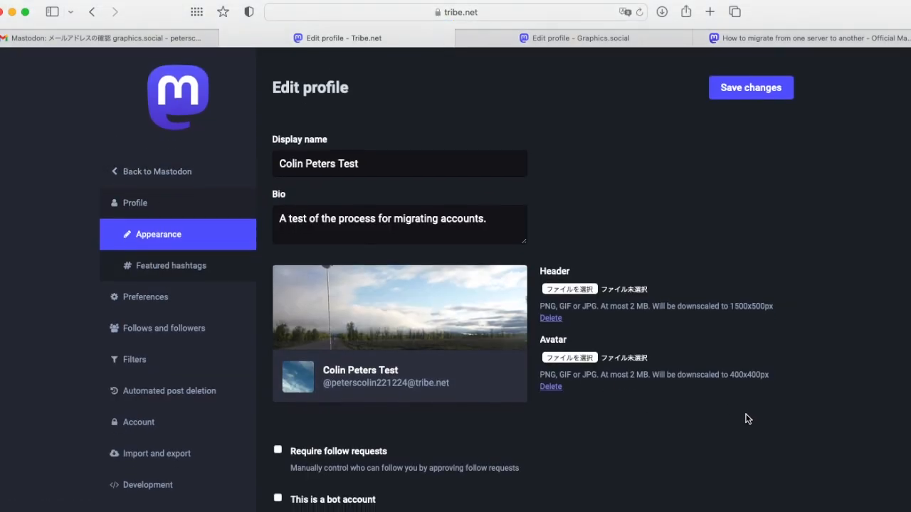
scroll(745, 419, down, 10)
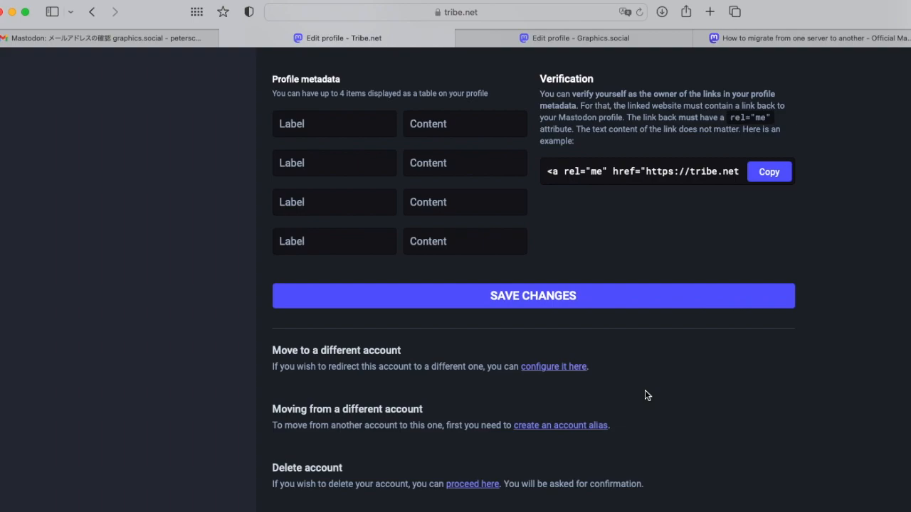
Open tribe.net's Account migration page, review its move notes, and focus the new-handle field
click(557, 368)
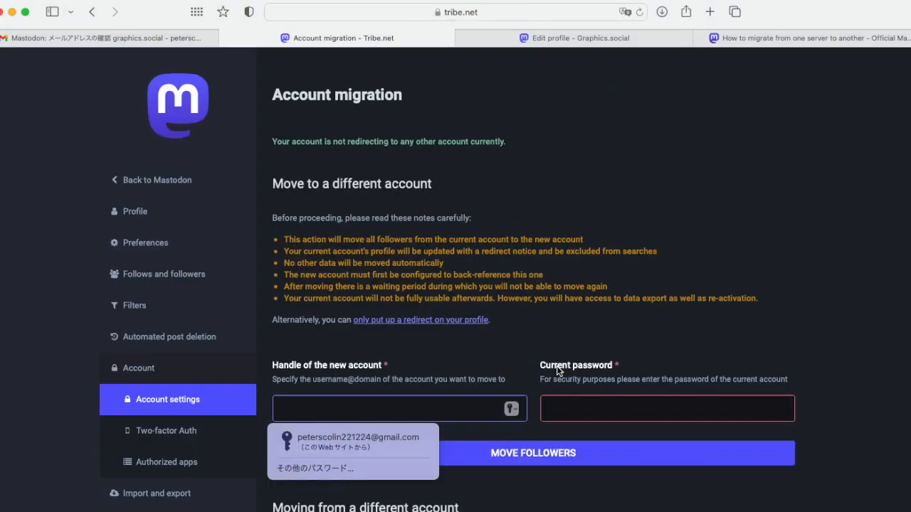
click(283, 238)
drag(284, 238, 589, 237)
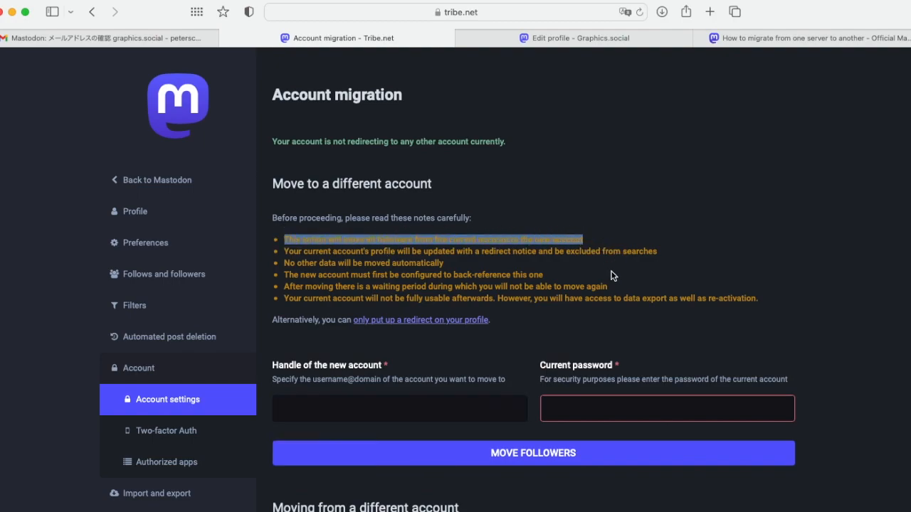
click(646, 251)
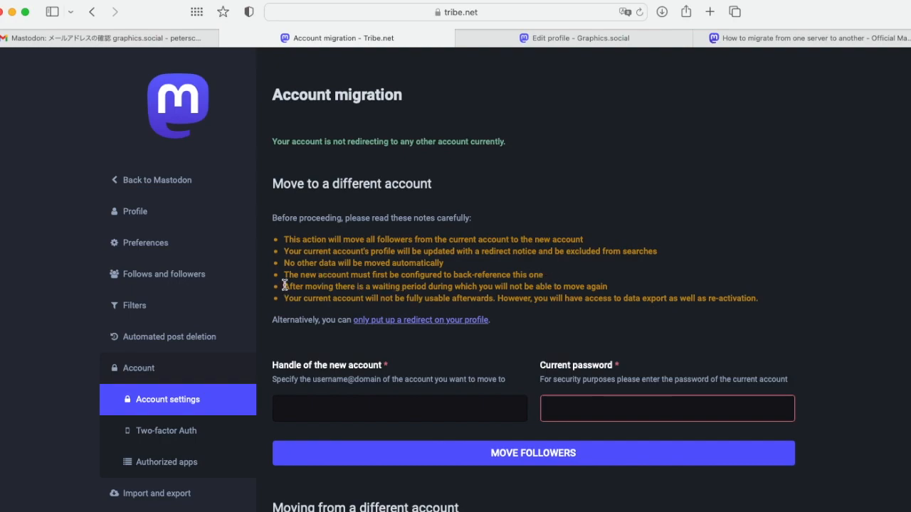
drag(285, 286, 650, 290)
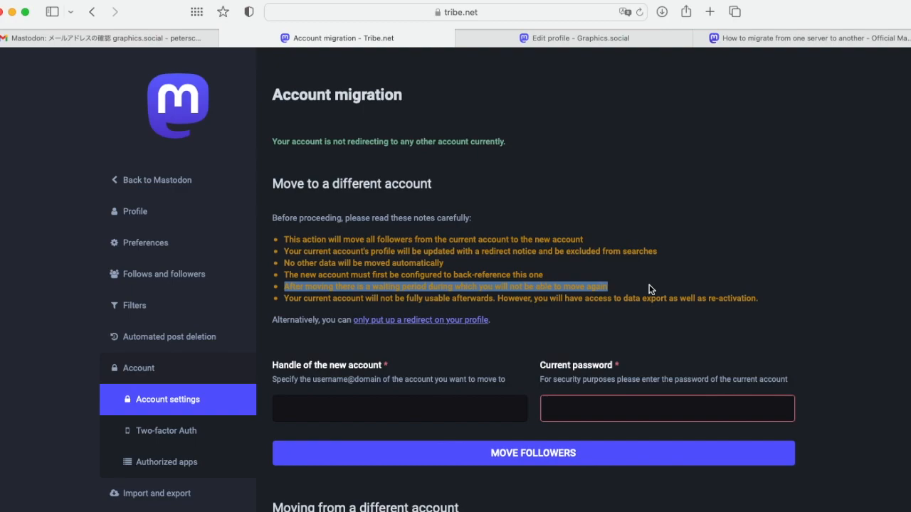
click(649, 289)
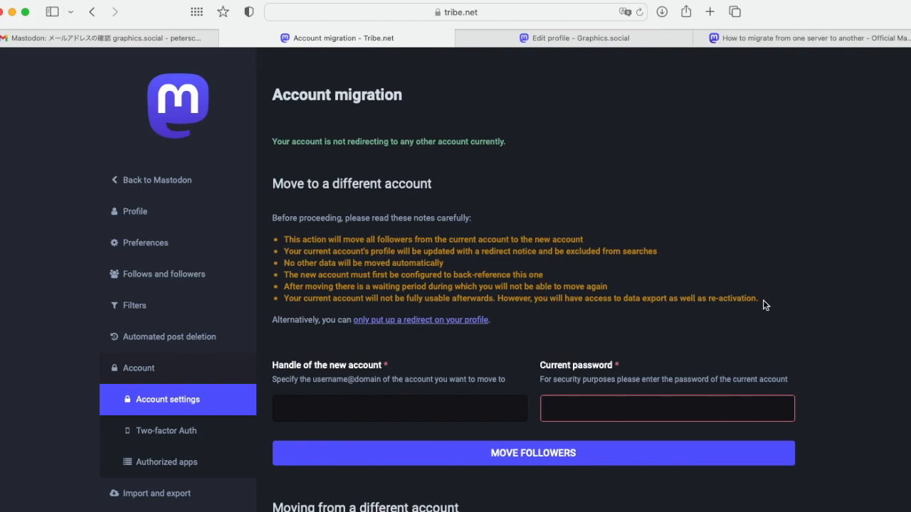
drag(757, 300, 287, 300)
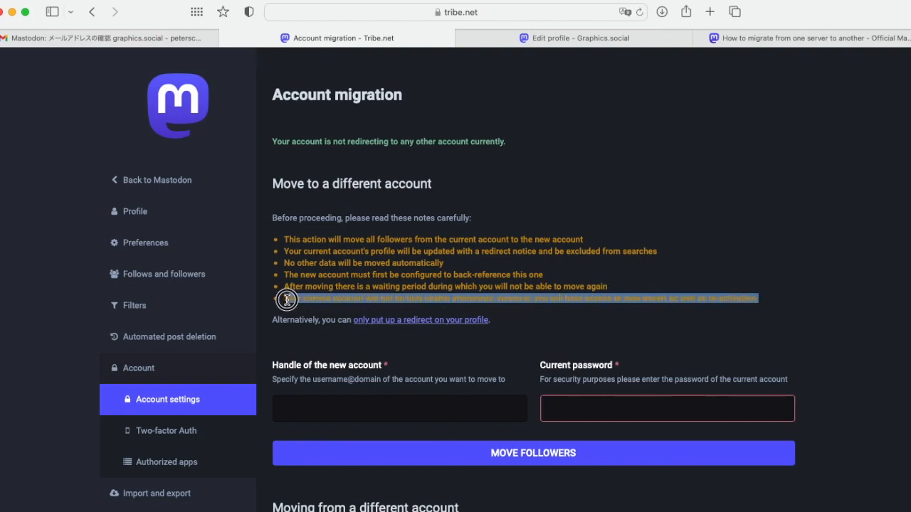
click(806, 304)
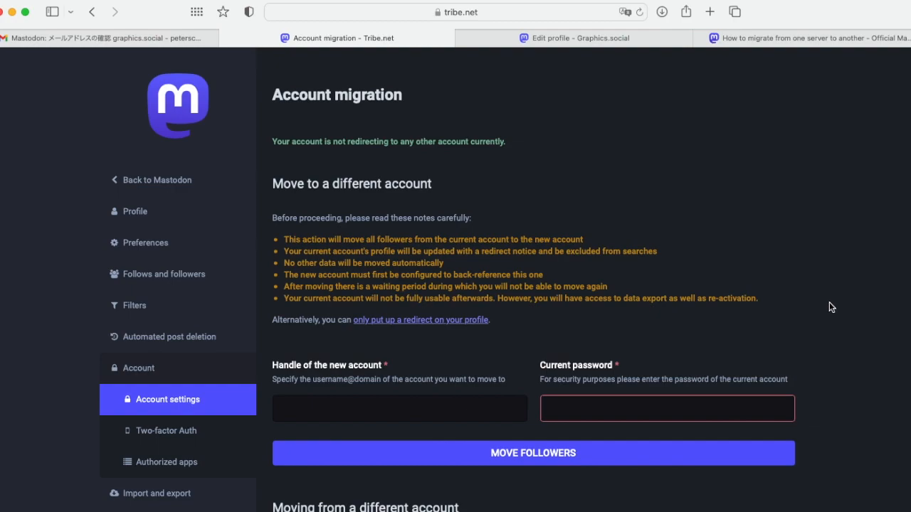
click(335, 410)
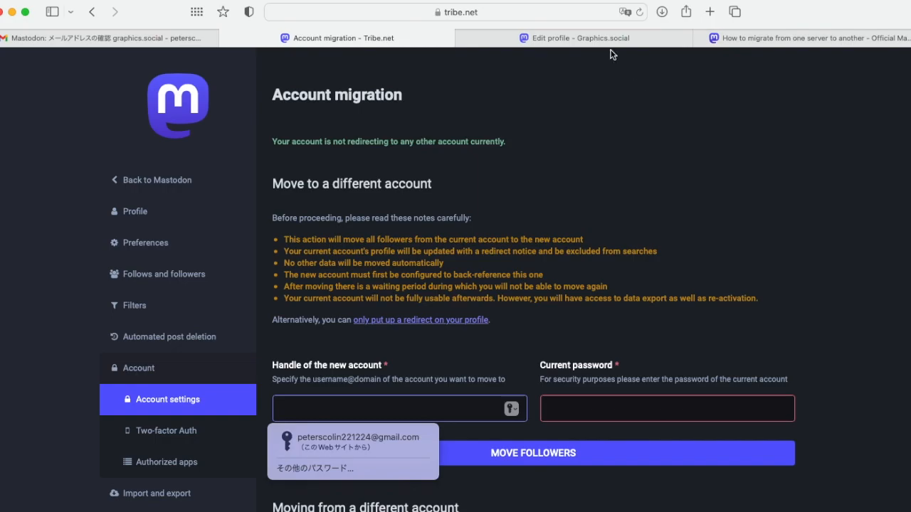
Select the new graphics.social account's handle on its profile, then return to tribe.net's migration page
click(586, 40)
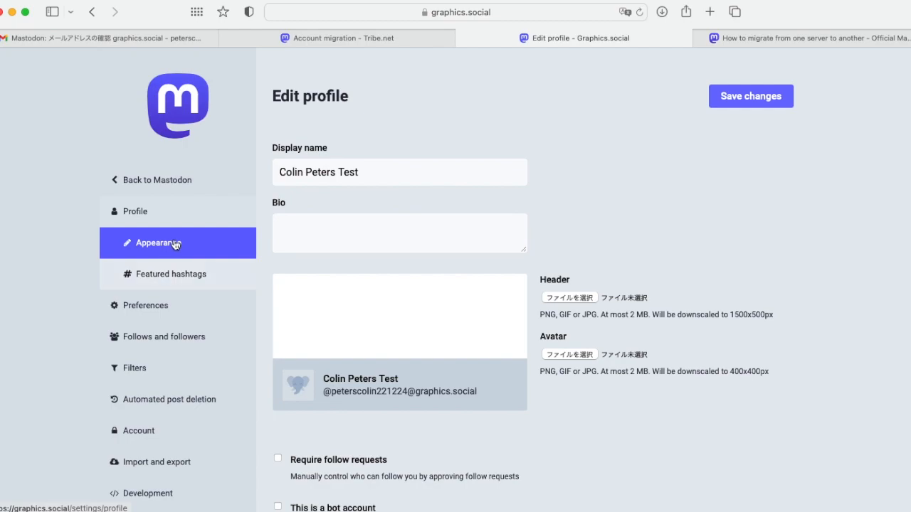
click(157, 213)
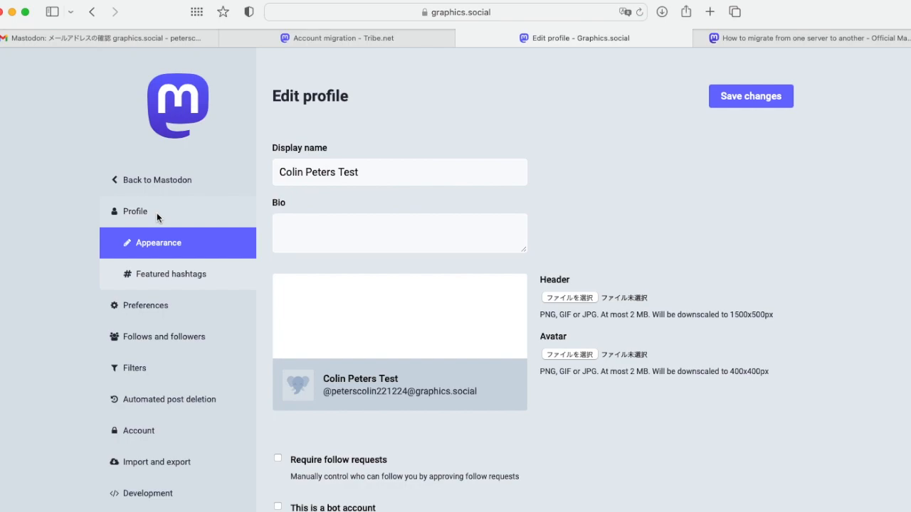
click(137, 179)
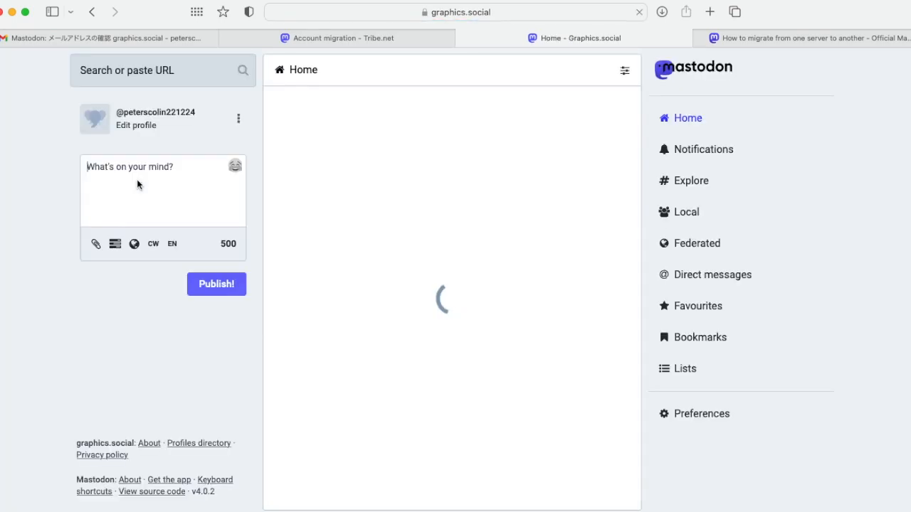
click(148, 118)
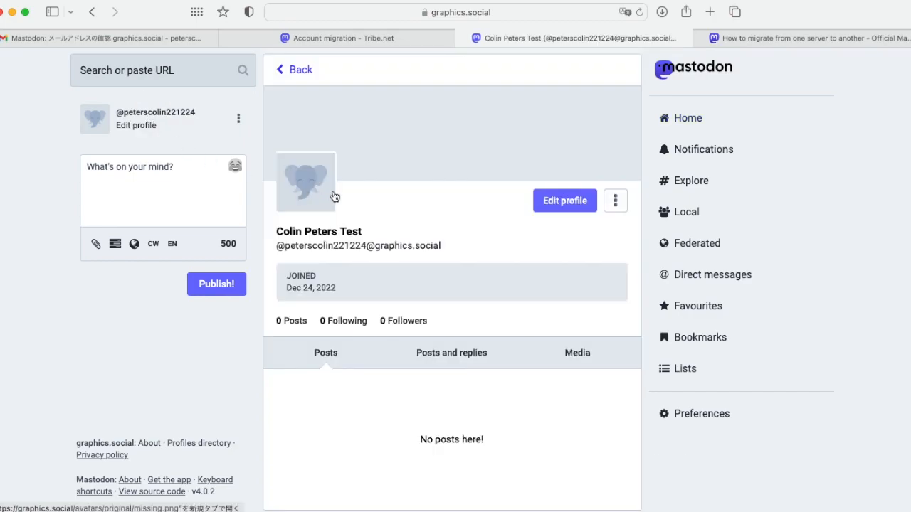
drag(285, 245, 440, 246)
key(super+c)
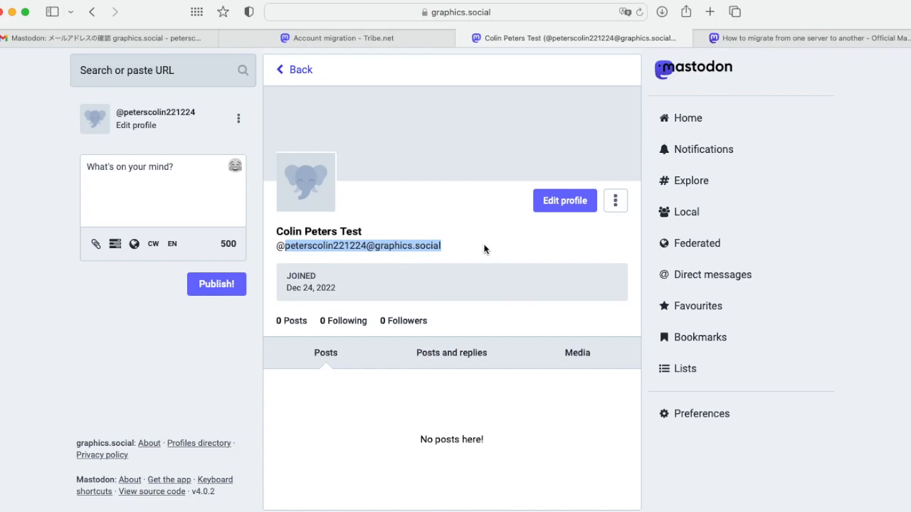
click(350, 39)
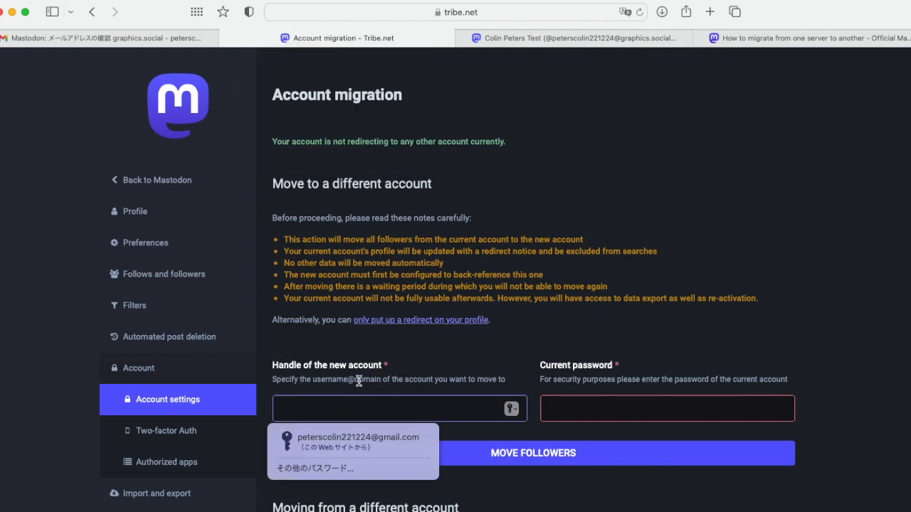
Paste the graphics.social handle as the new account and autofill the saved current password
key(super+v)
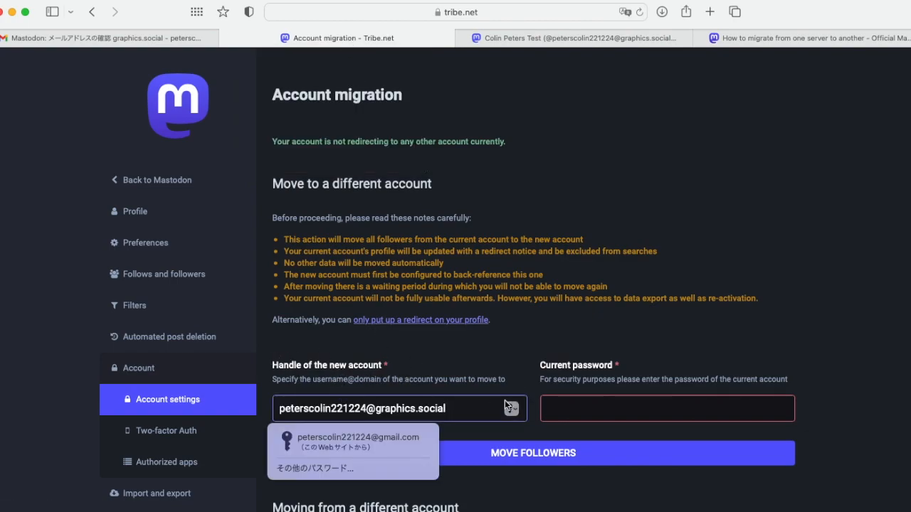
click(572, 407)
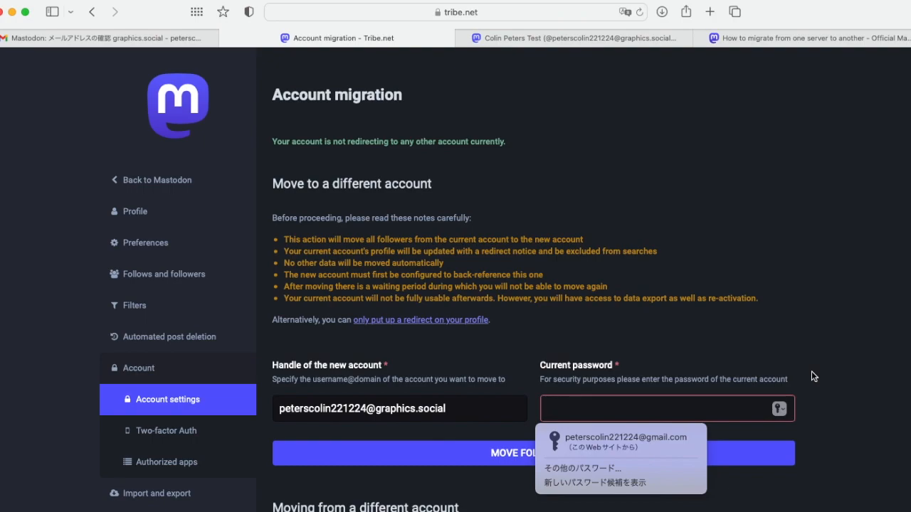
click(826, 382)
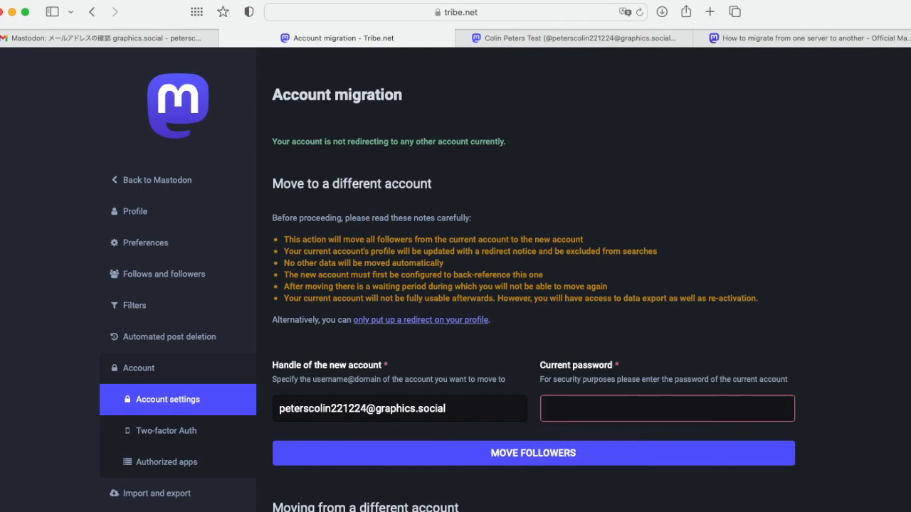
click(813, 0)
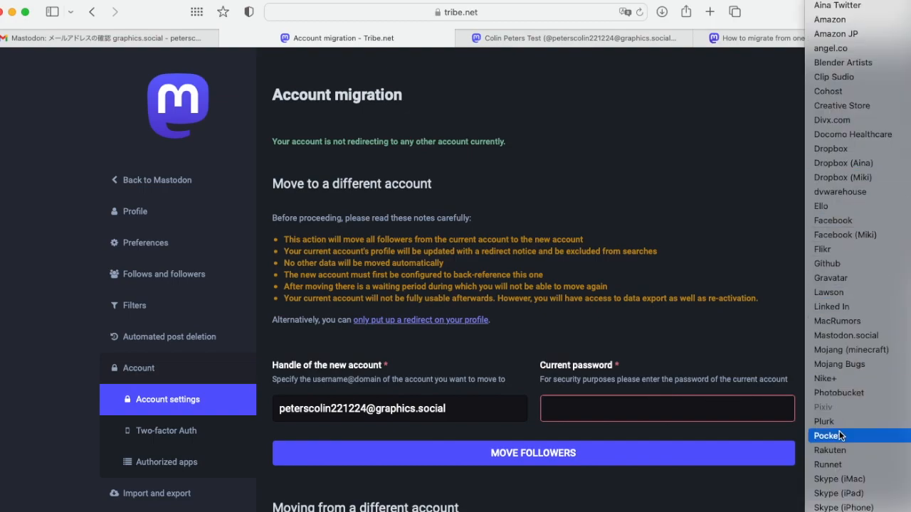
scroll(847, 436, down, 3)
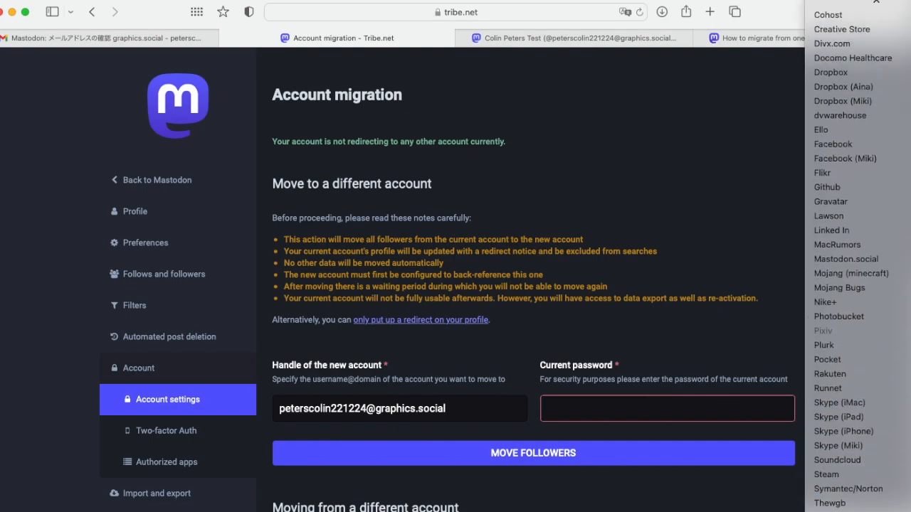
key(Escape)
click(622, 408)
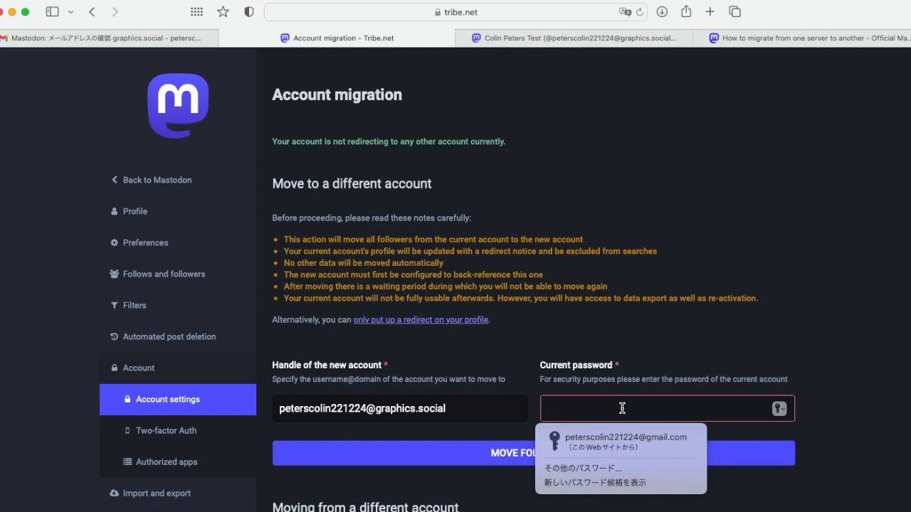
key(Down)
key(Return)
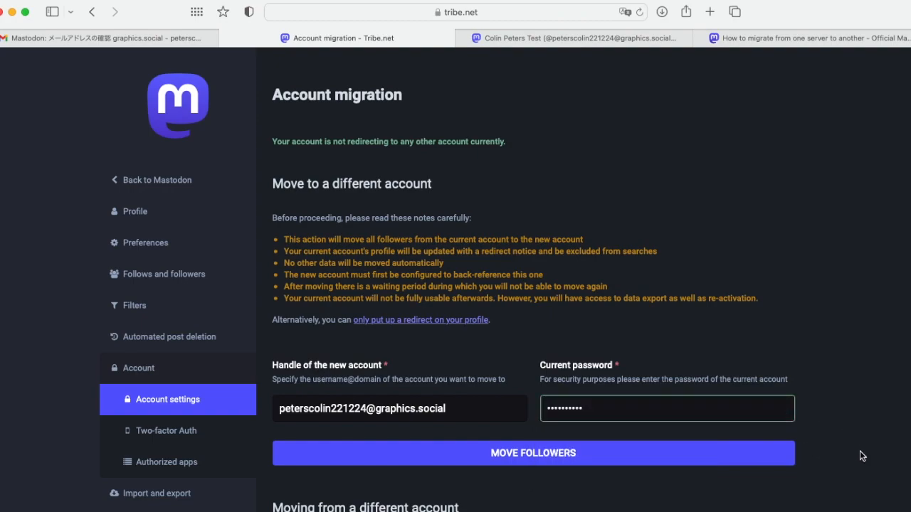
Submit MOVE FOLLOWERS to redirect tribe.net followers to the graphics.social account
scroll(859, 456, down, 2)
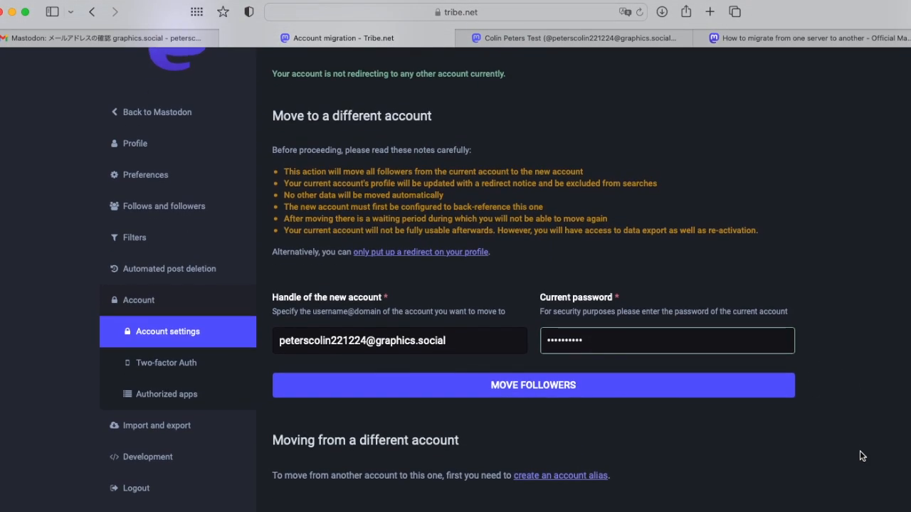
click(530, 389)
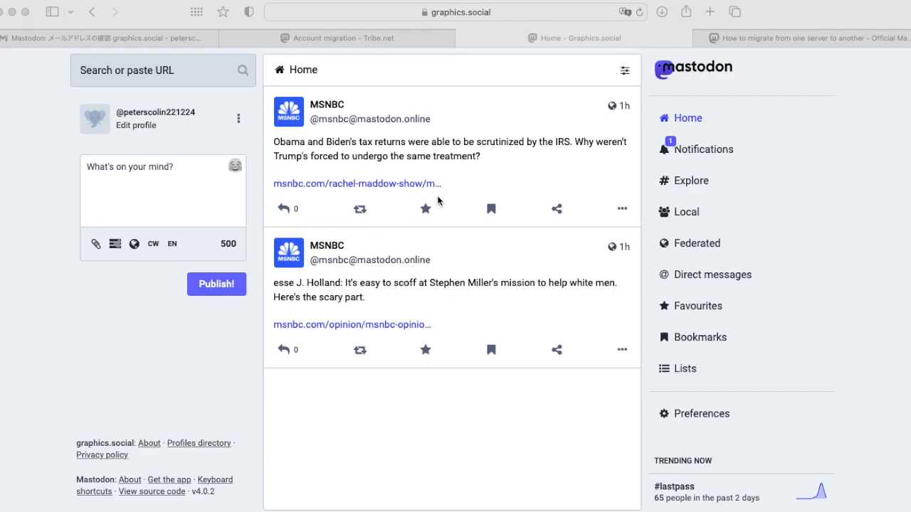
click(711, 150)
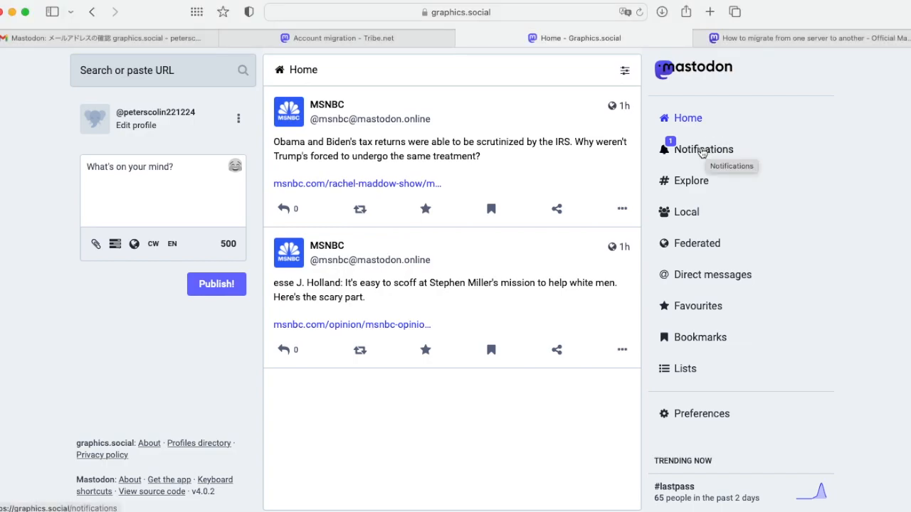
Check the follow notification, then the new profile's Followers (1) and Following (3) lists
click(705, 150)
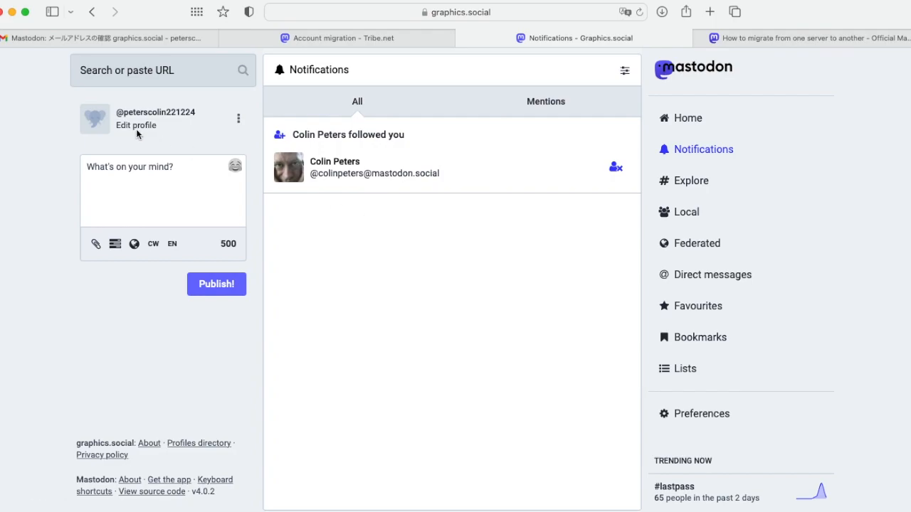
click(715, 121)
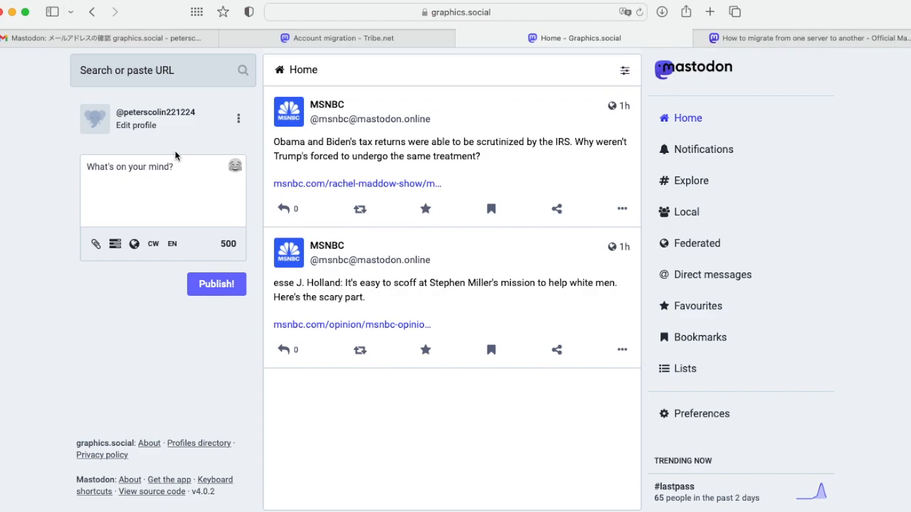
click(151, 114)
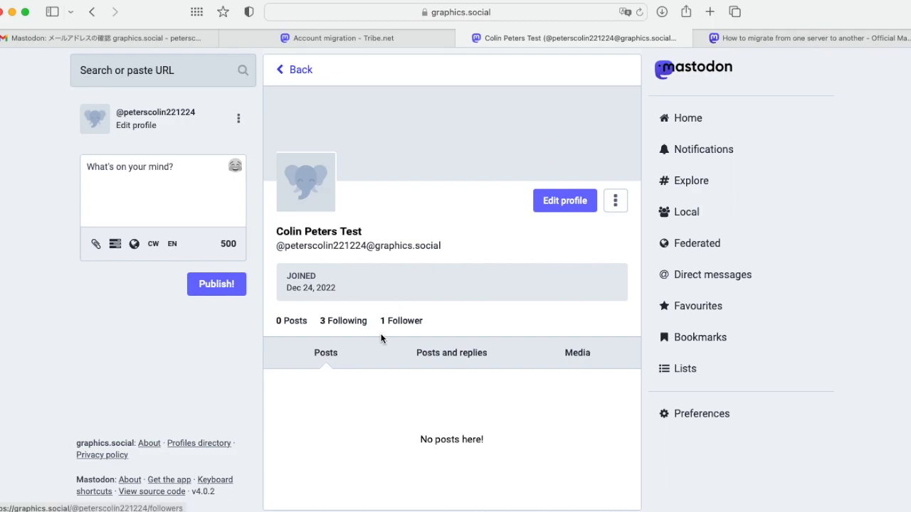
click(413, 324)
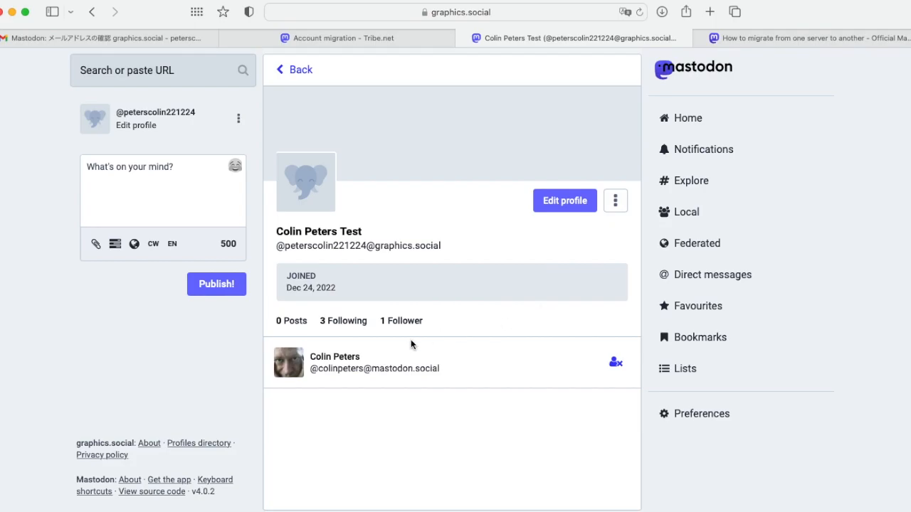
click(344, 321)
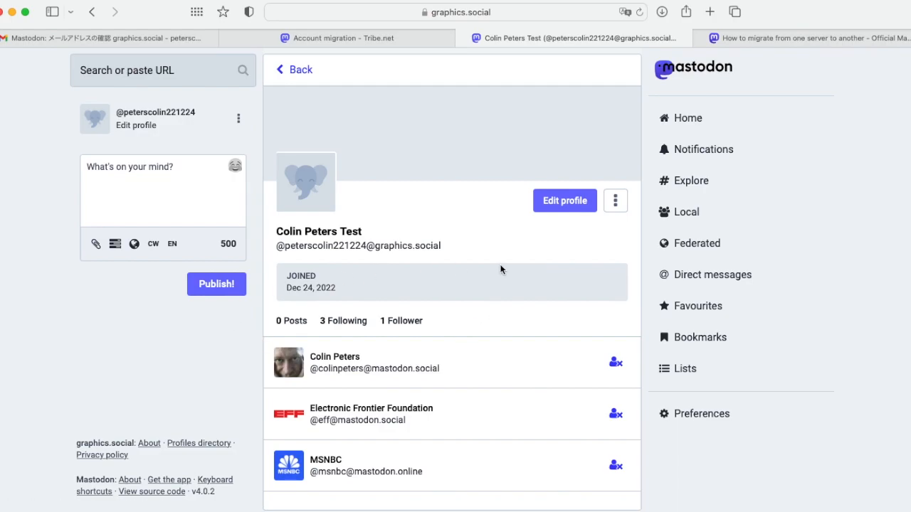
Write 'Just moved from tribe.net!' as the graphics.social bio and save the profile
click(569, 200)
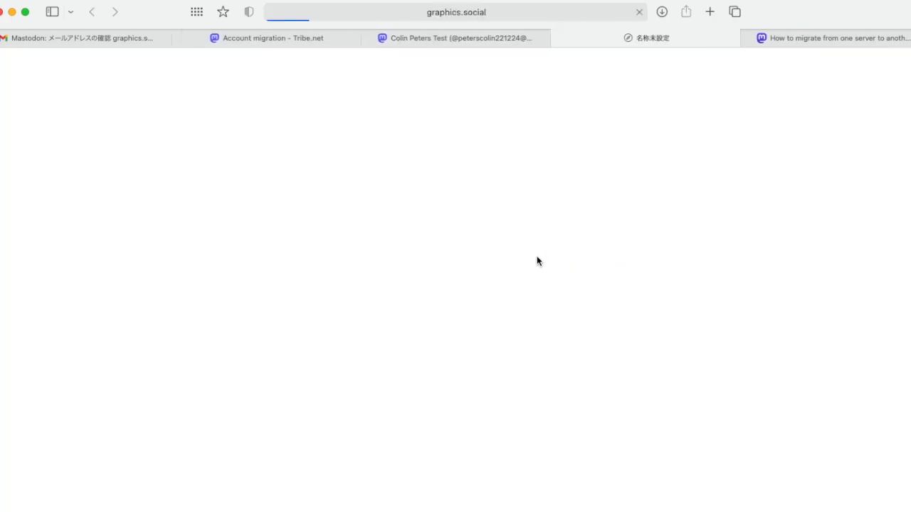
click(340, 222)
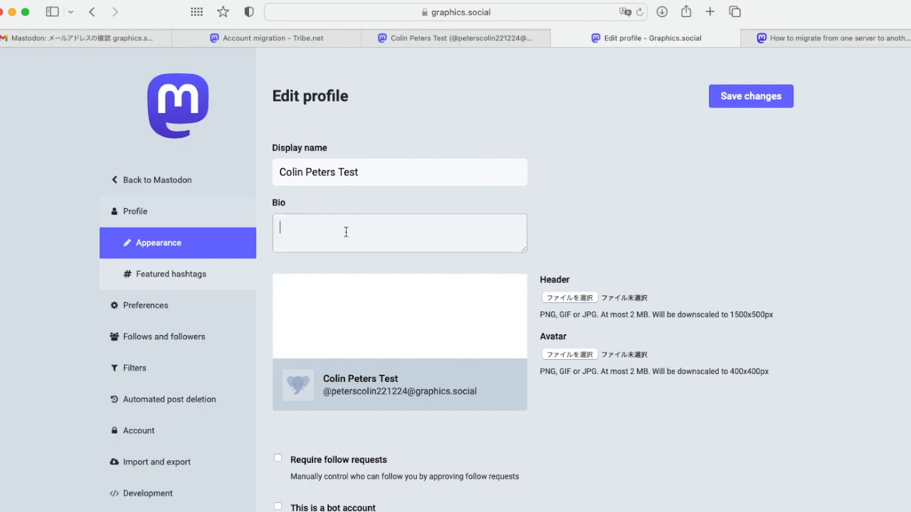
text(Just moved from tribe.net)
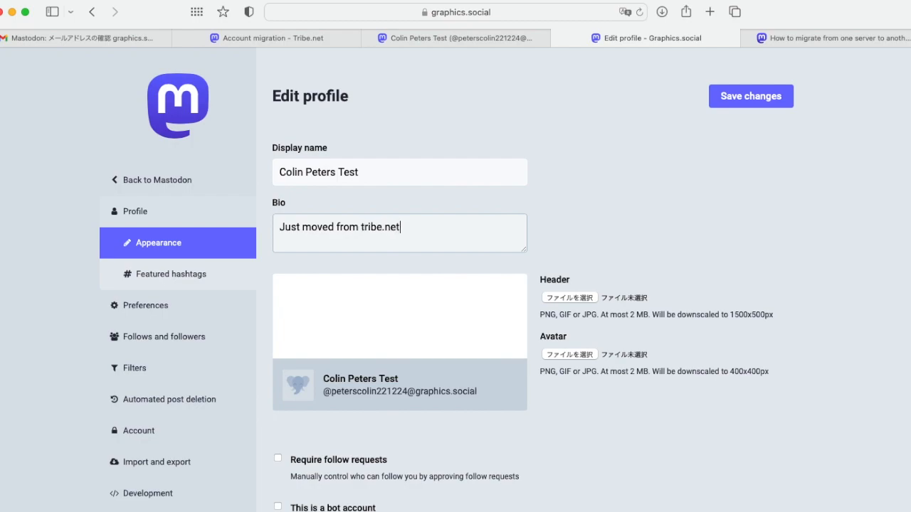
text(!)
click(792, 239)
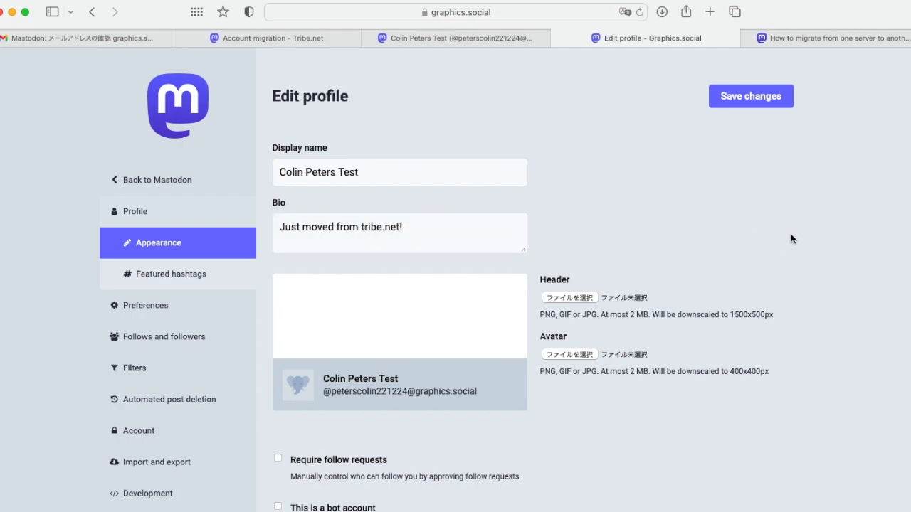
click(749, 96)
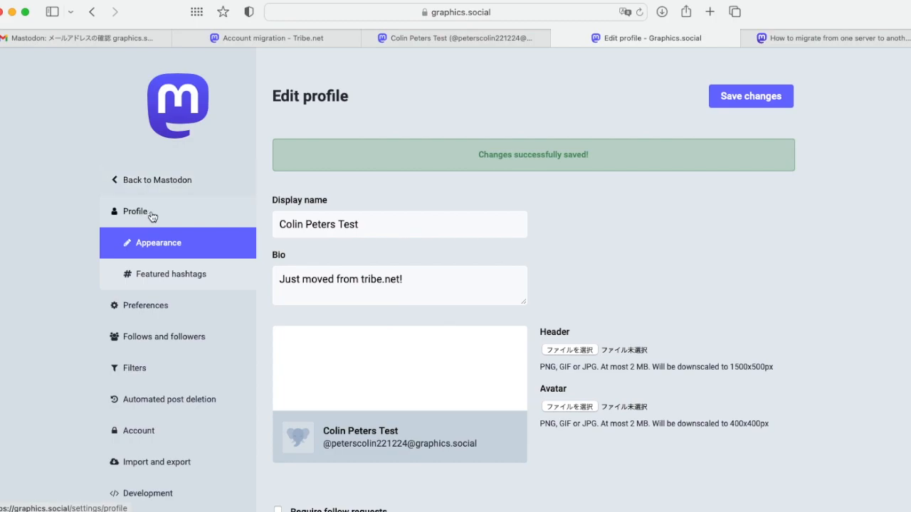
click(166, 187)
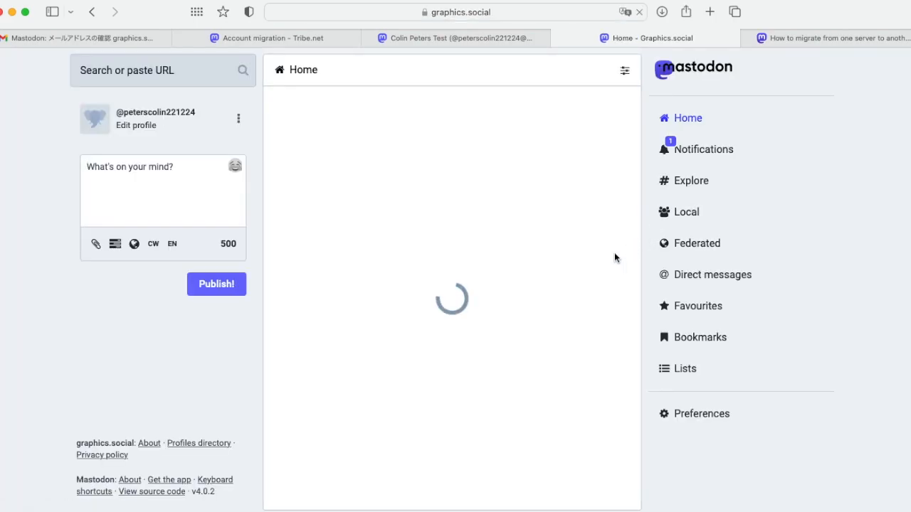
Enter 'Previous account' as the first profile metadata label and move to its Content field
scroll(621, 403, down, 5)
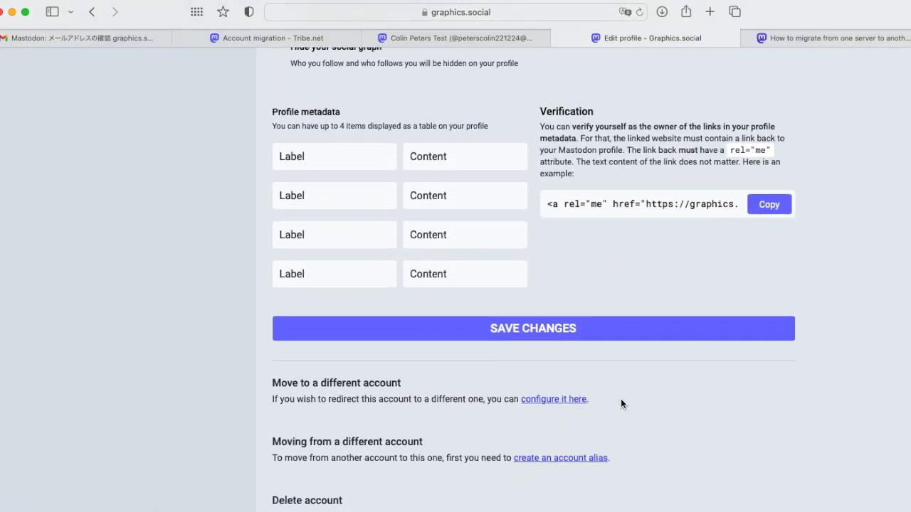
scroll(620, 403, up, 2)
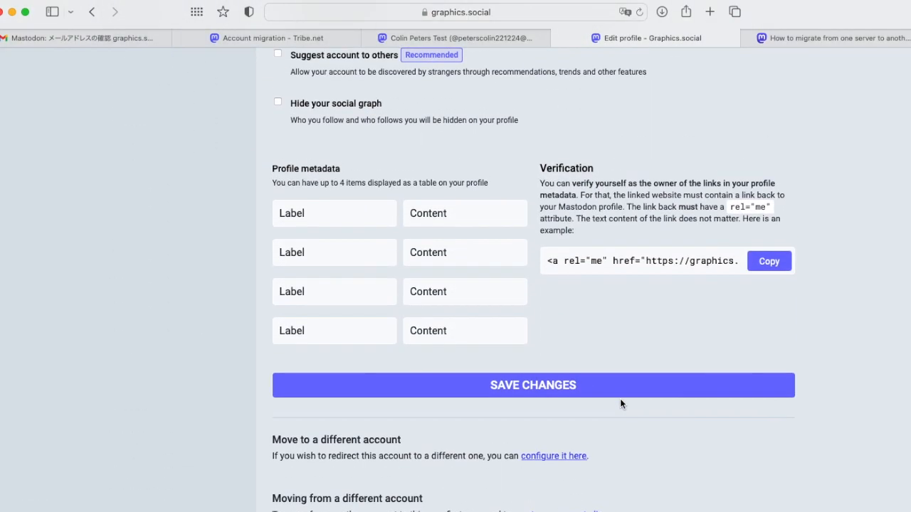
click(325, 215)
text(Previous account)
click(472, 213)
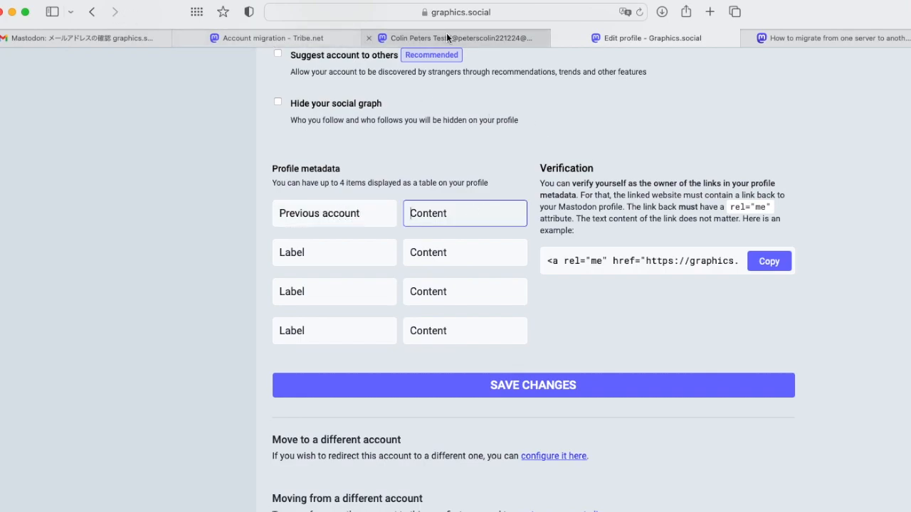
mouse_move(420, 37)
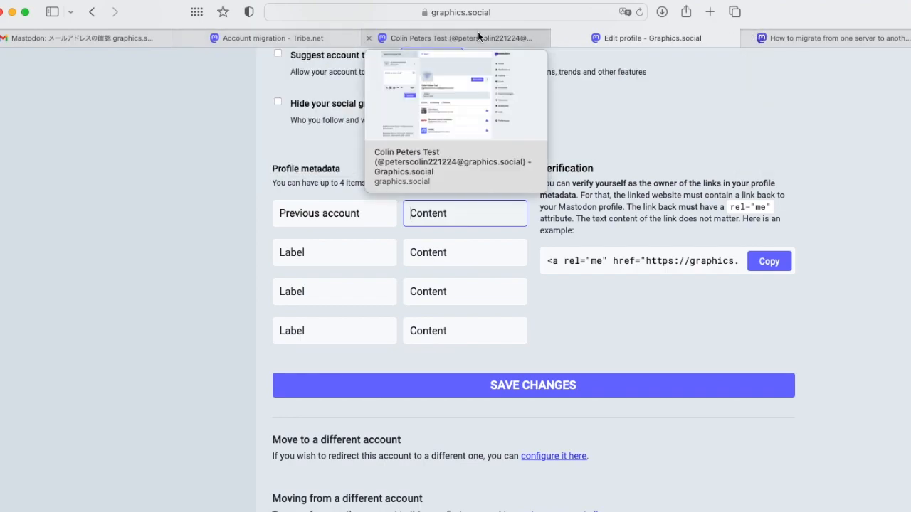
click(478, 32)
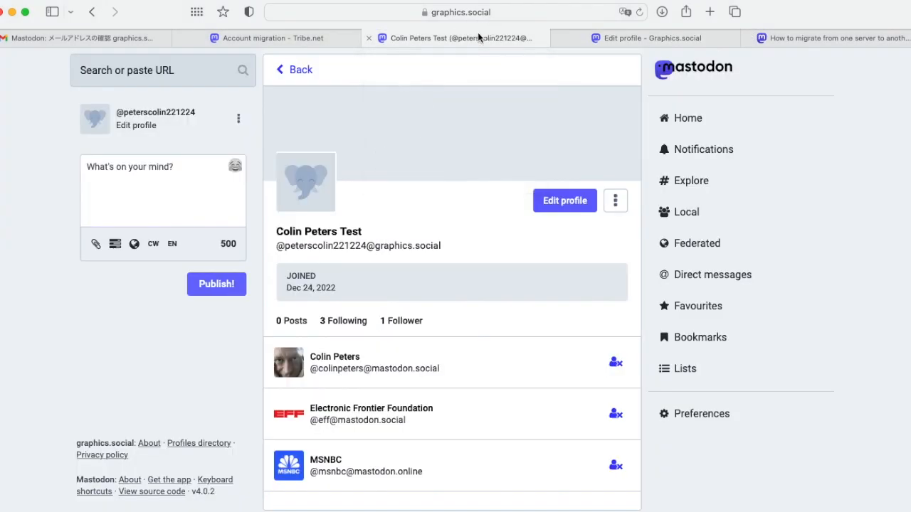
Check the tribe.net account's migration notice, return to Mastodon, and log out of tribe.net
click(289, 41)
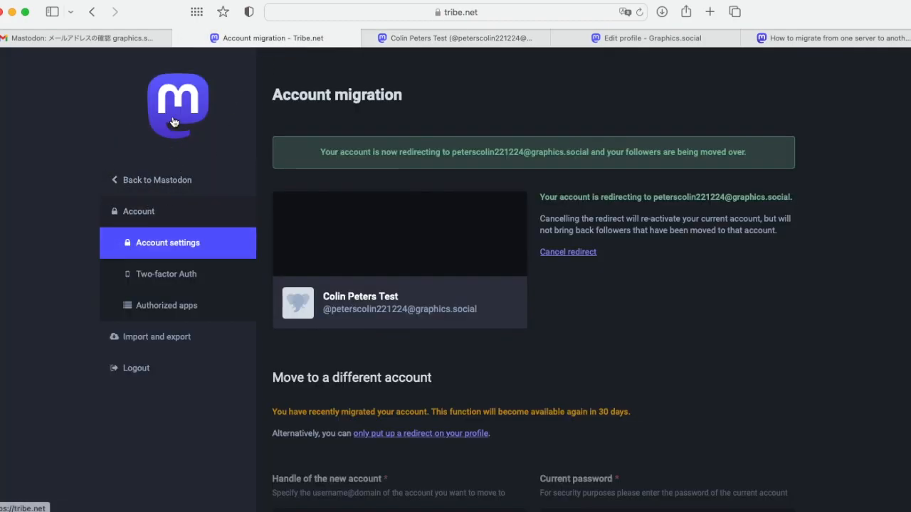
click(161, 182)
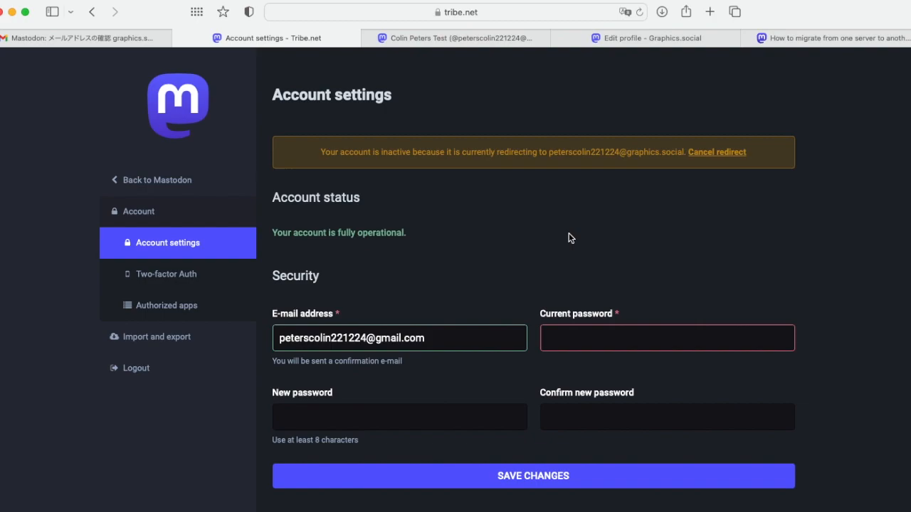
click(192, 370)
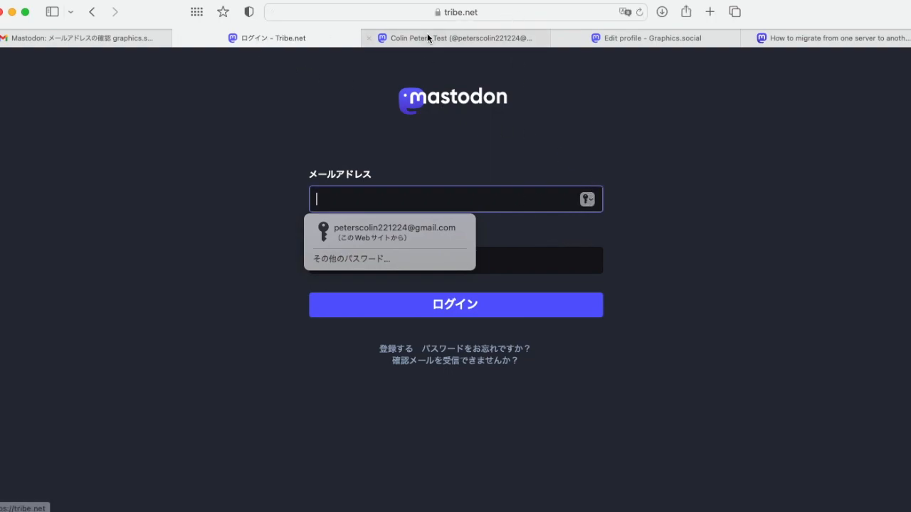
Trim the sign-in path from the address to load the tribe.net front page
click(513, 11)
click(439, 11)
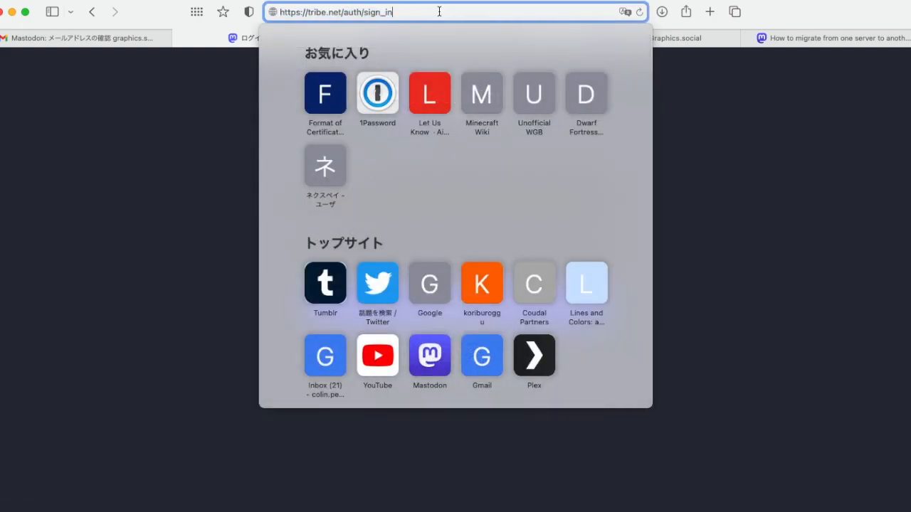
key(BackSpace)
key(BackSpace)
key(BackSpace)
key(BackSpace)
key(BackSpace)
key(BackSpace)
key(BackSpace)
key(BackSpace)
key(BackSpace)
key(BackSpace)
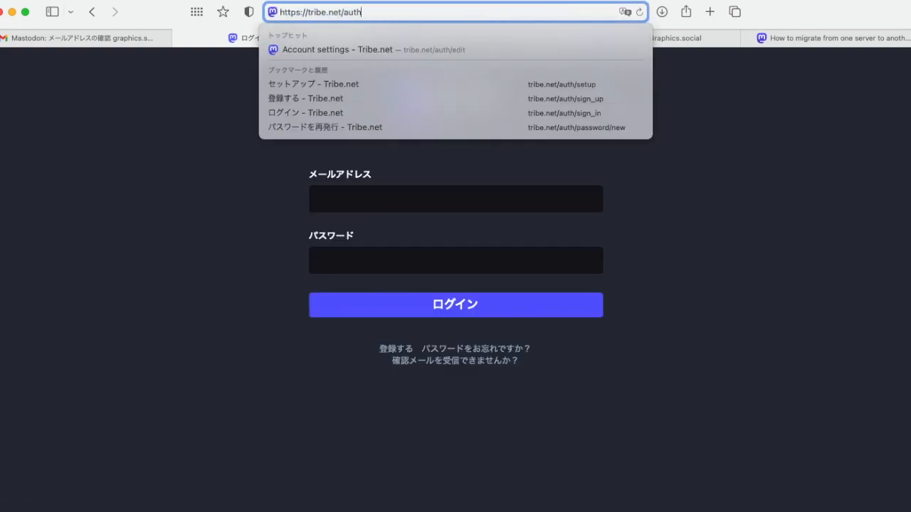
key(BackSpace)
key(BackSpace)
key(Return)
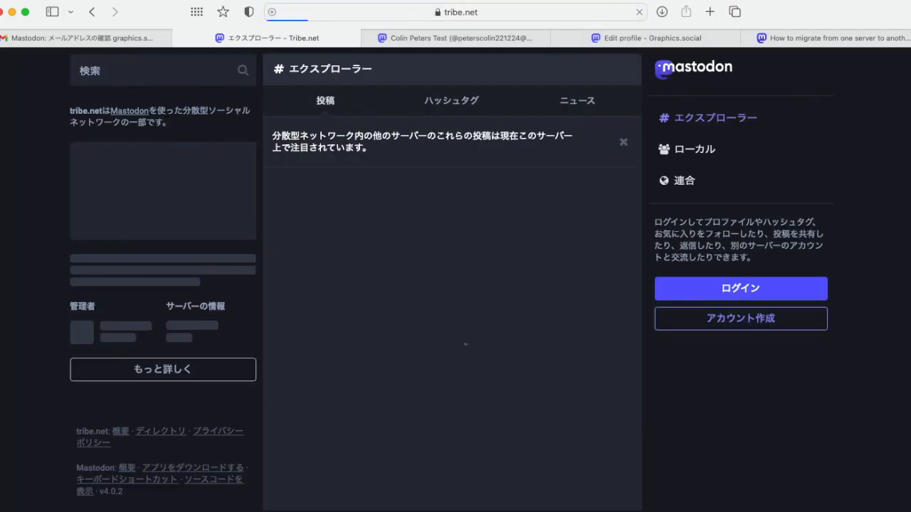
Search tribe.net for the moved account's handle and open the found profile
click(131, 73)
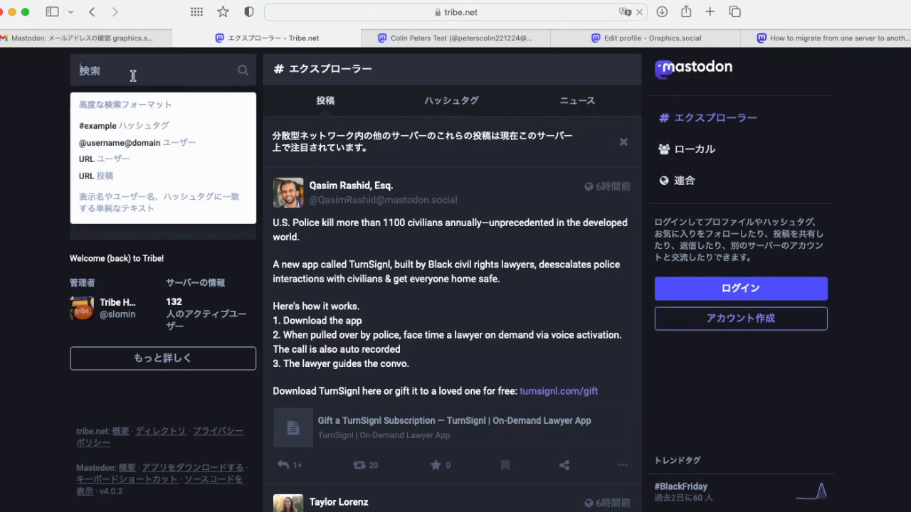
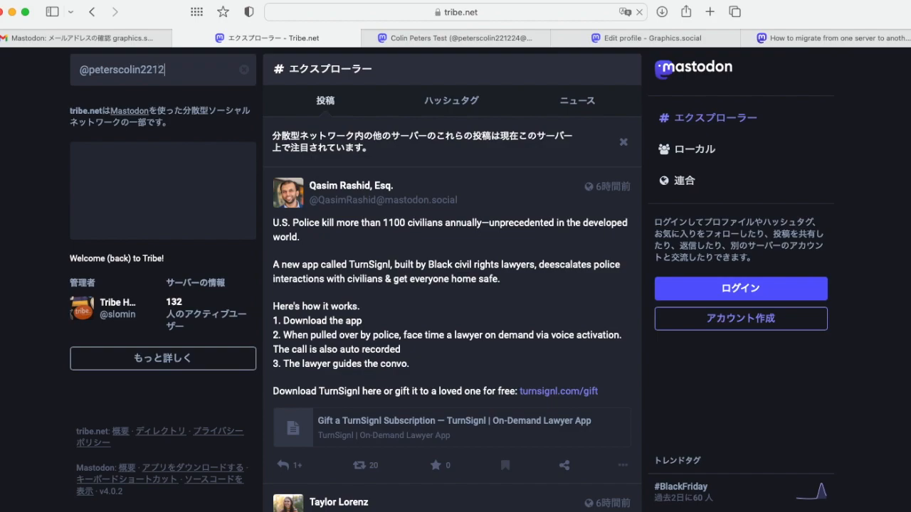
key(Return)
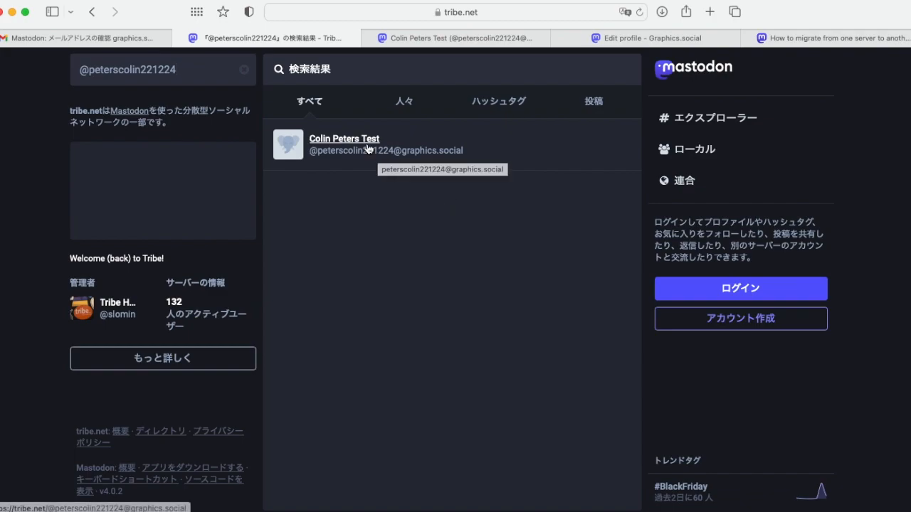
click(368, 148)
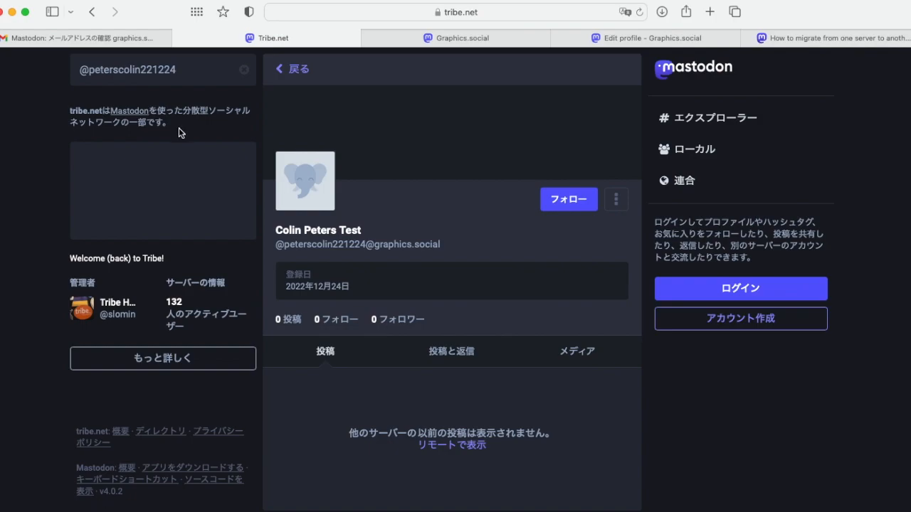
click(524, 13)
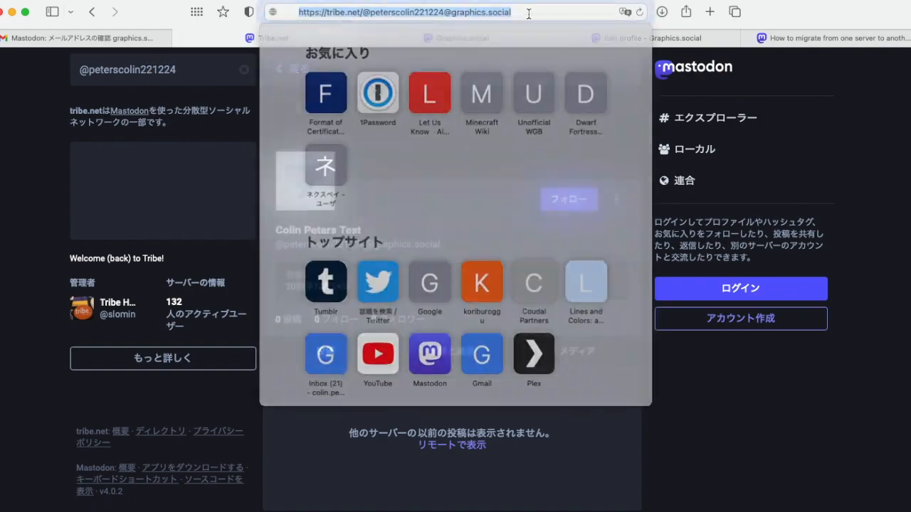
click(507, 12)
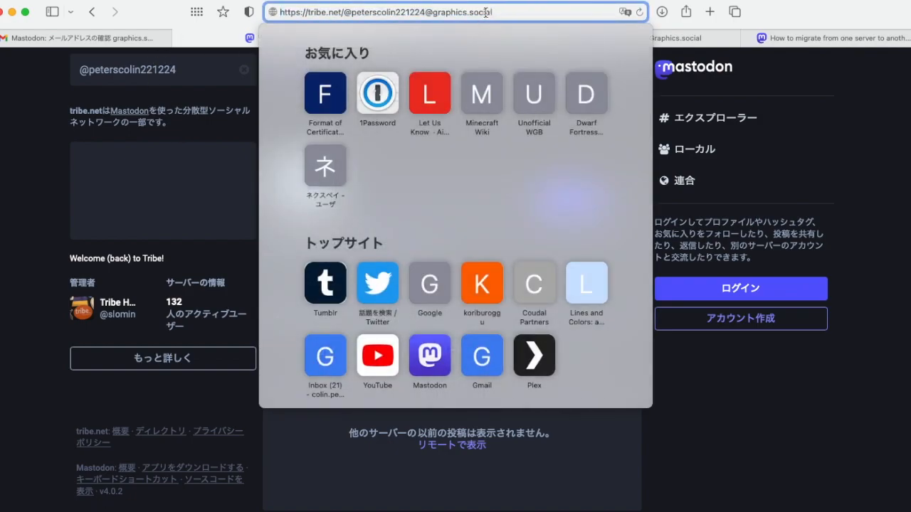
drag(497, 12, 429, 13)
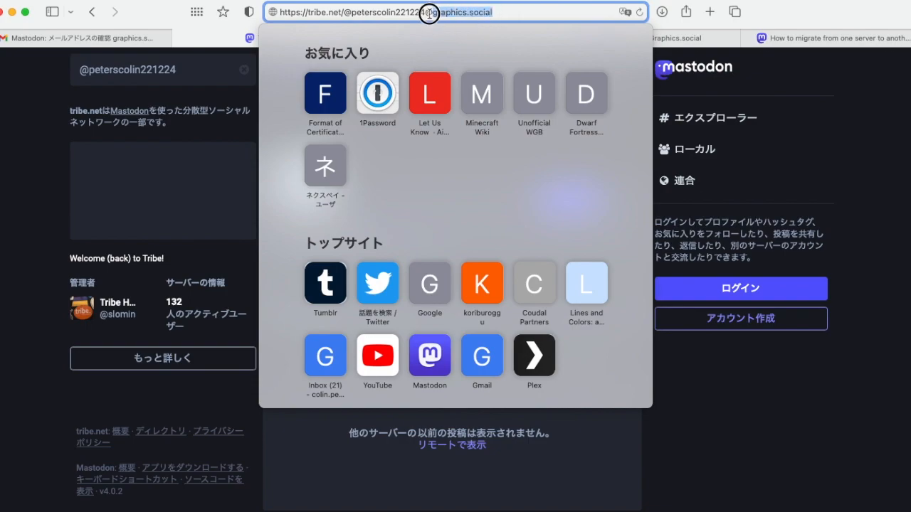
key(BackSpace)
key(BackSpace)
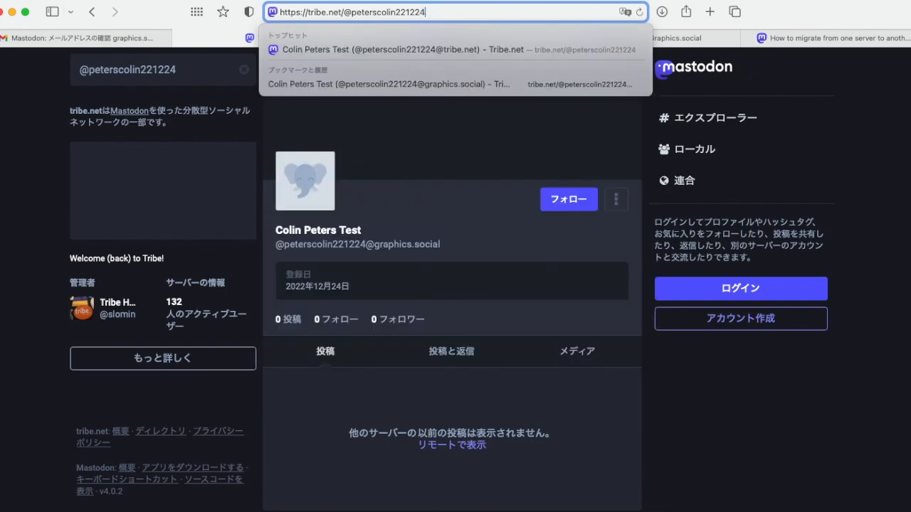
key(Return)
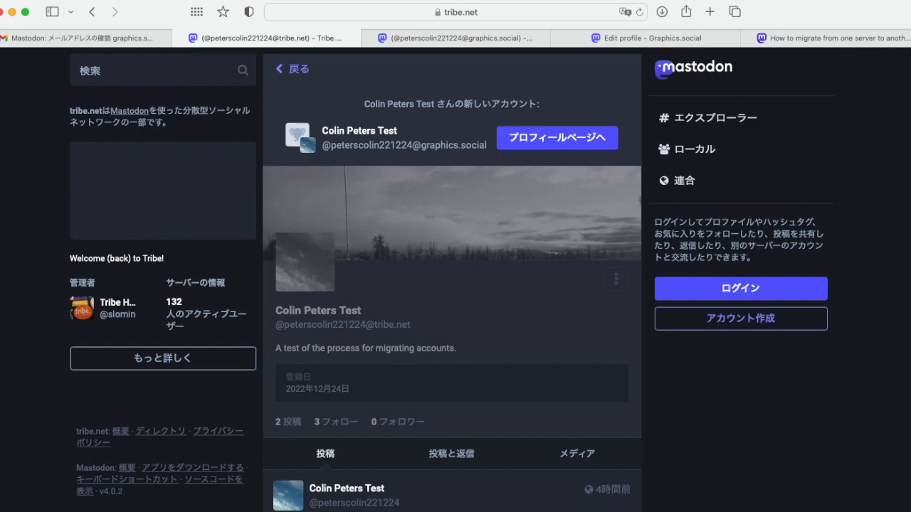
click(546, 14)
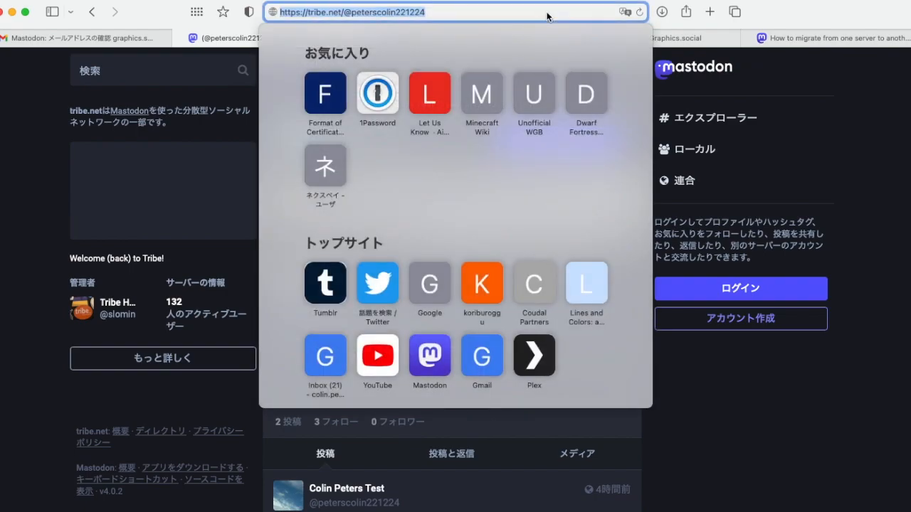
click(782, 416)
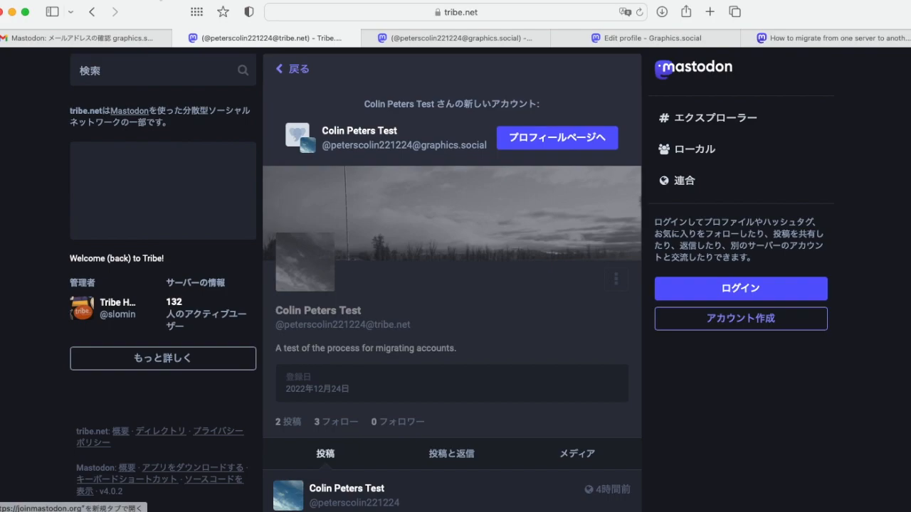
click(251, 40)
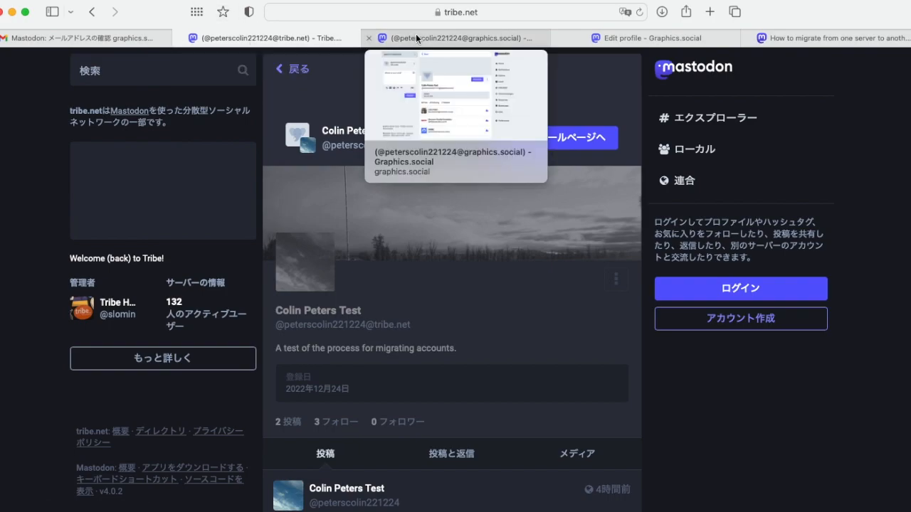
Paste the old tribe.net profile URL into the graphics.social Previous account field and save the changes
click(402, 37)
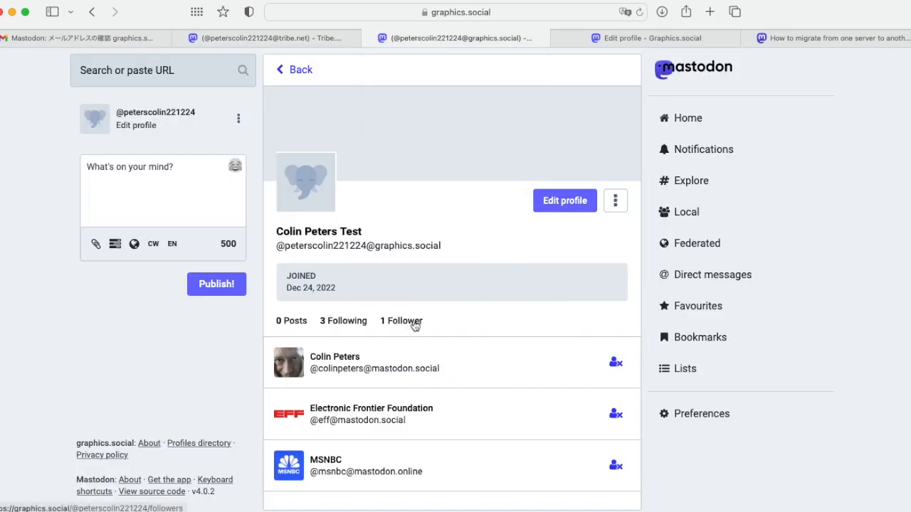
click(616, 41)
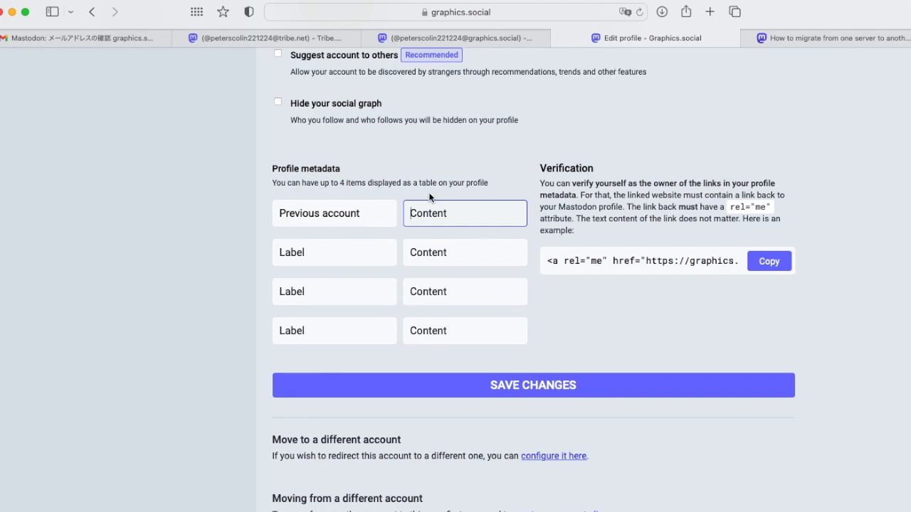
click(392, 211)
key(super+v)
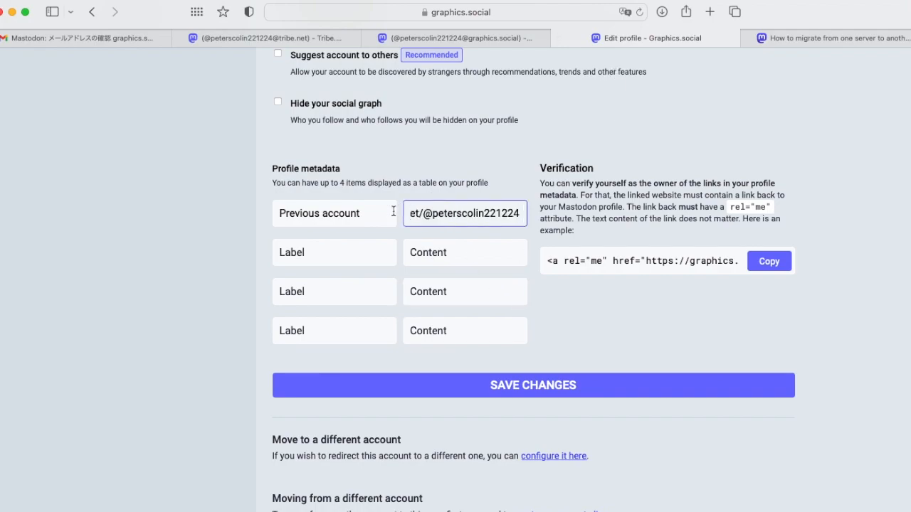
key(Left)
key(Left)
key(Left)
key(Left)
key(Left)
key(Left)
key(Left)
key(Left)
key(Left)
key(Left)
key(Left)
key(Left)
key(Left)
key(Left)
key(Left)
key(Left)
key(Left)
key(Left)
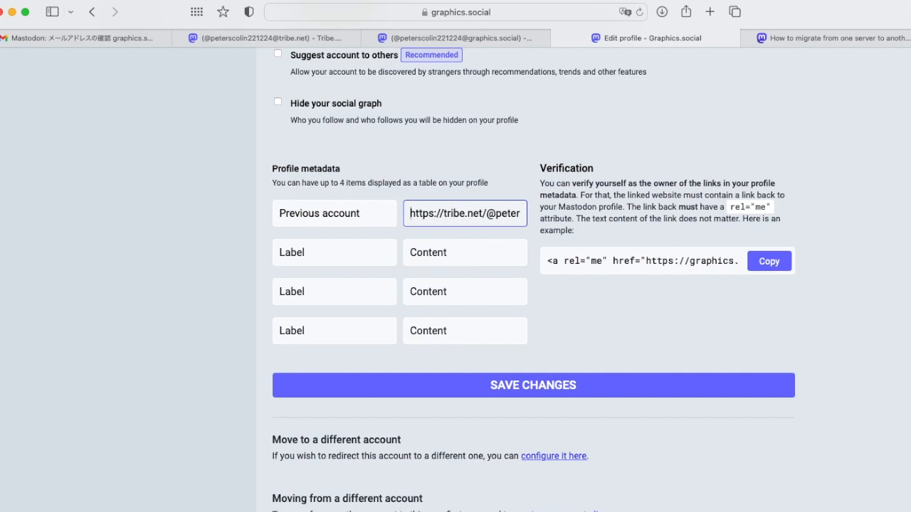
click(588, 390)
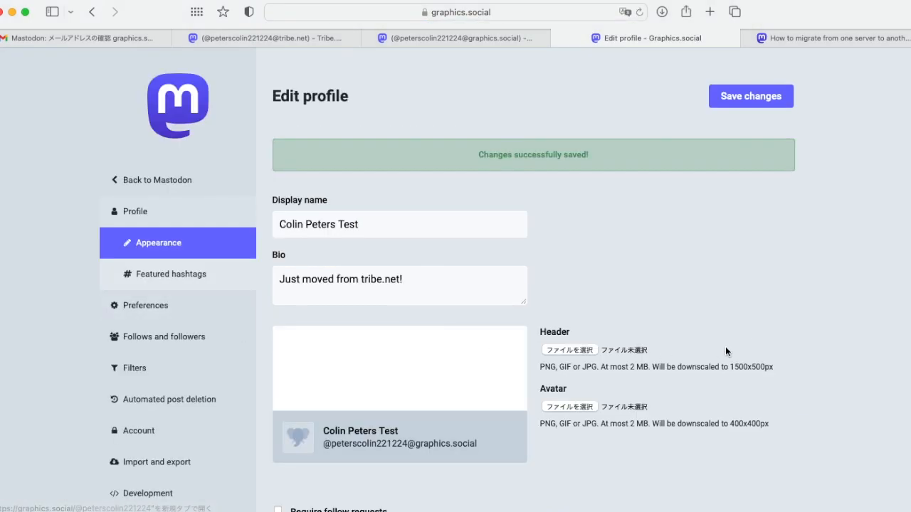
Open your graphics.social profile and follow its Previous account link to the old tribe.net profile
click(144, 179)
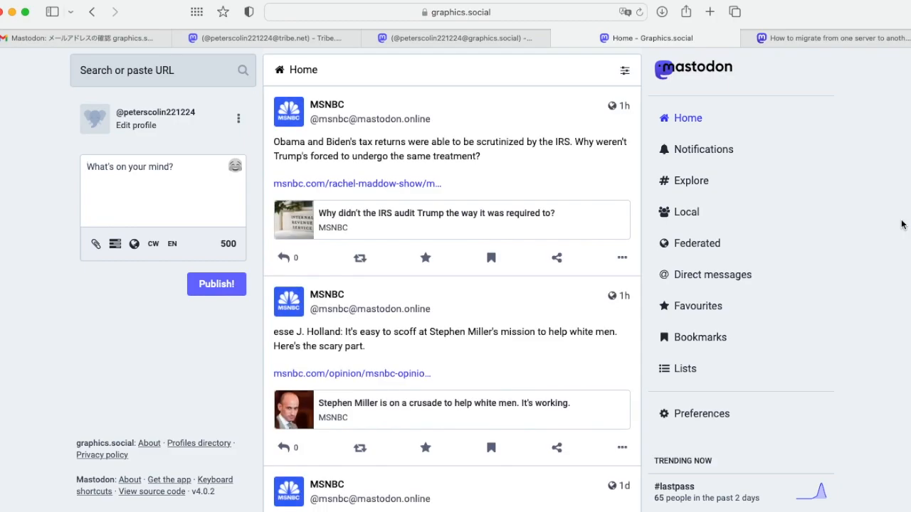
click(174, 116)
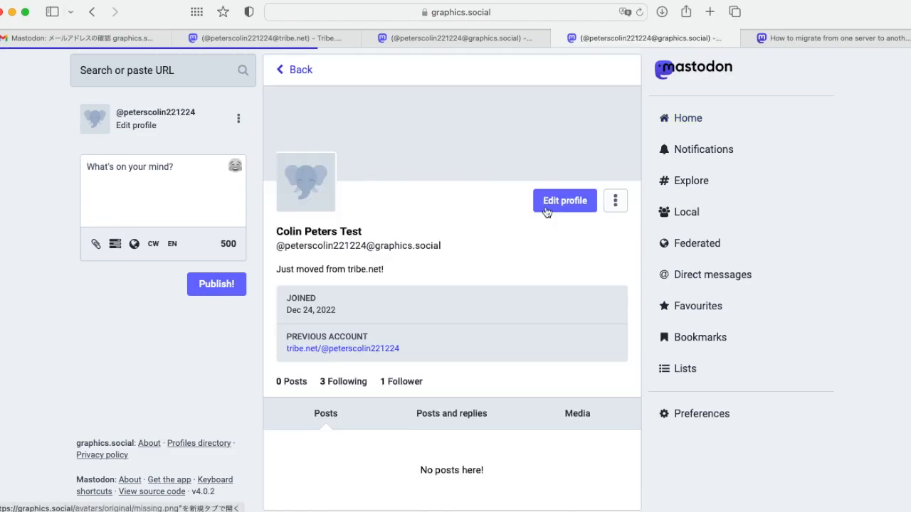
click(362, 354)
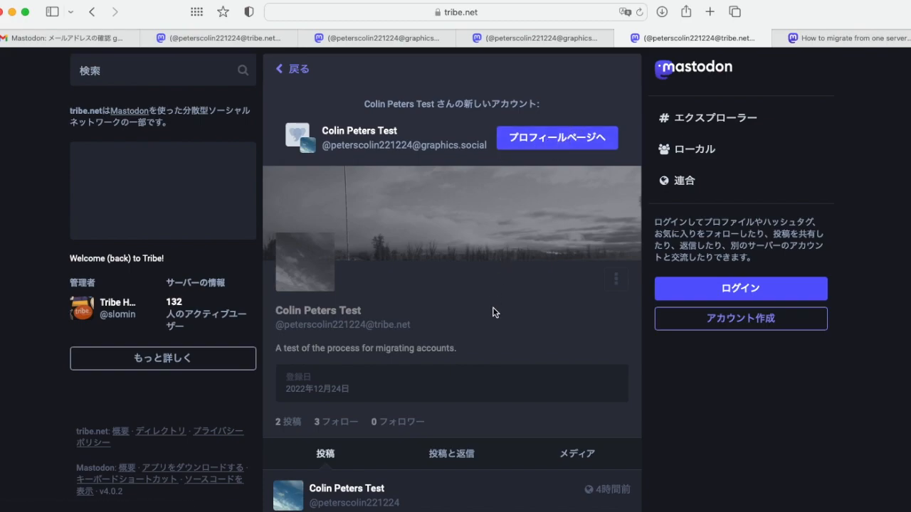
scroll(494, 313, down, 3)
scroll(495, 313, up, 3)
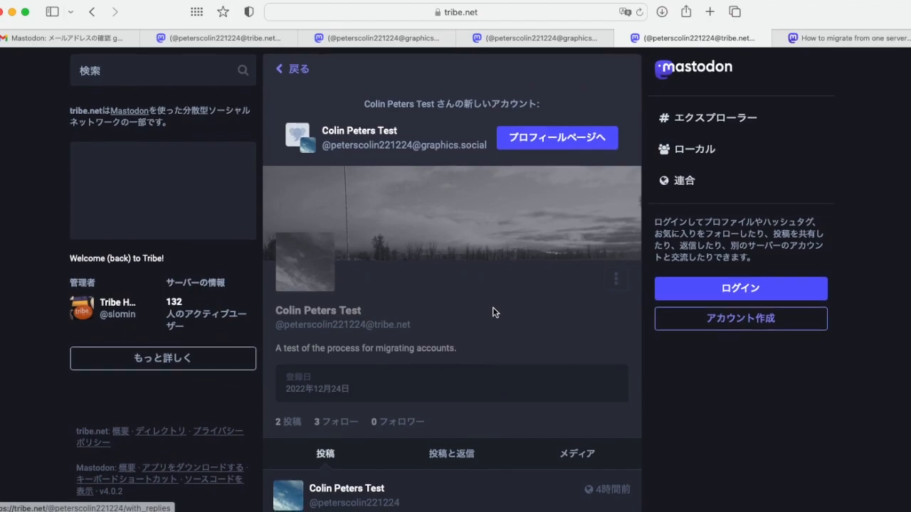